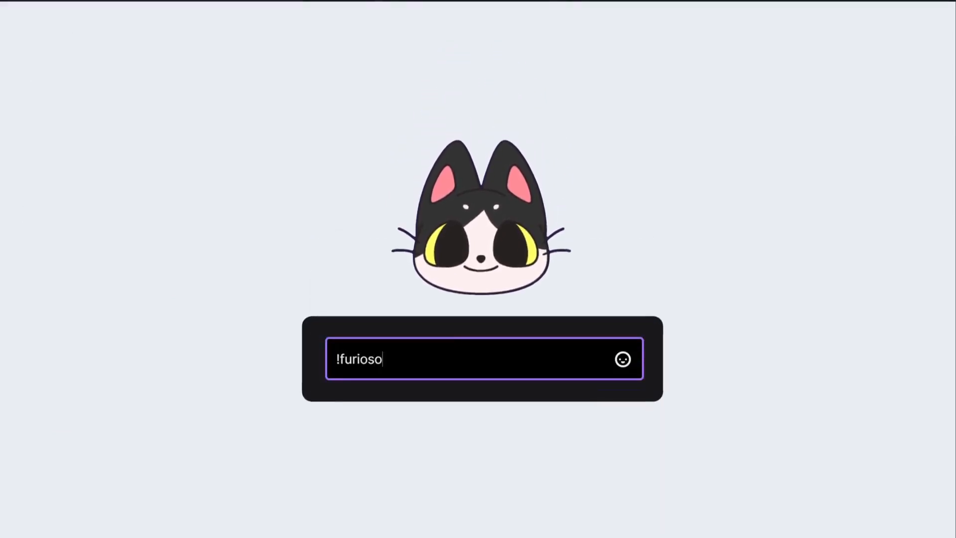
{"action": "key", "text": "Return"}
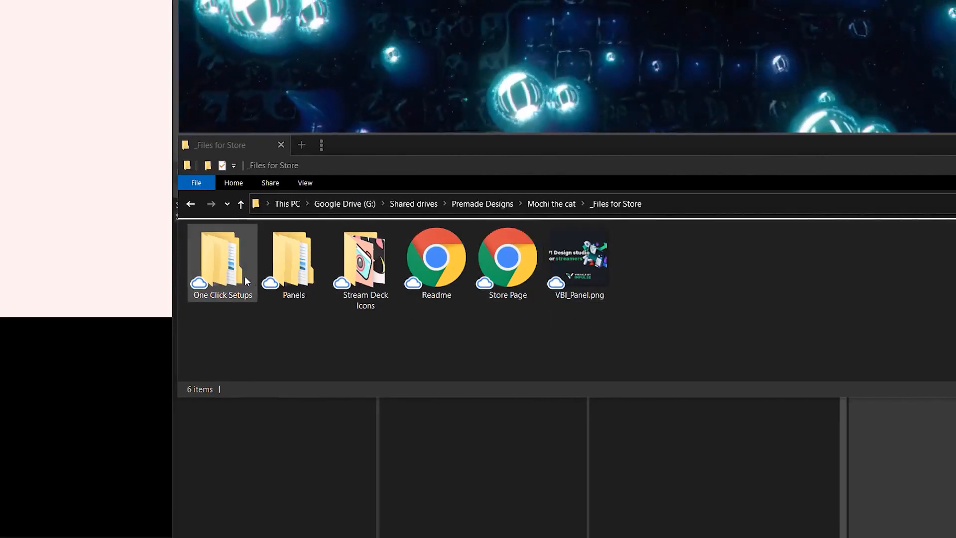
- Open the Streamlabs widget one-click setup from the One Click Setups folder and import it into the Default widget theme
{"action": "double_click", "coordinate": [229, 273]}
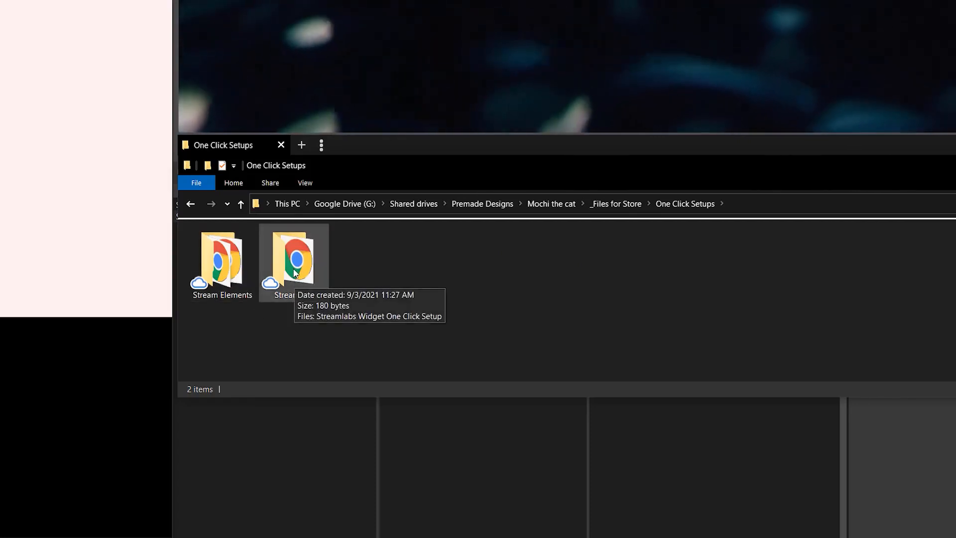
{"action": "double_click", "coordinate": [294, 280]}
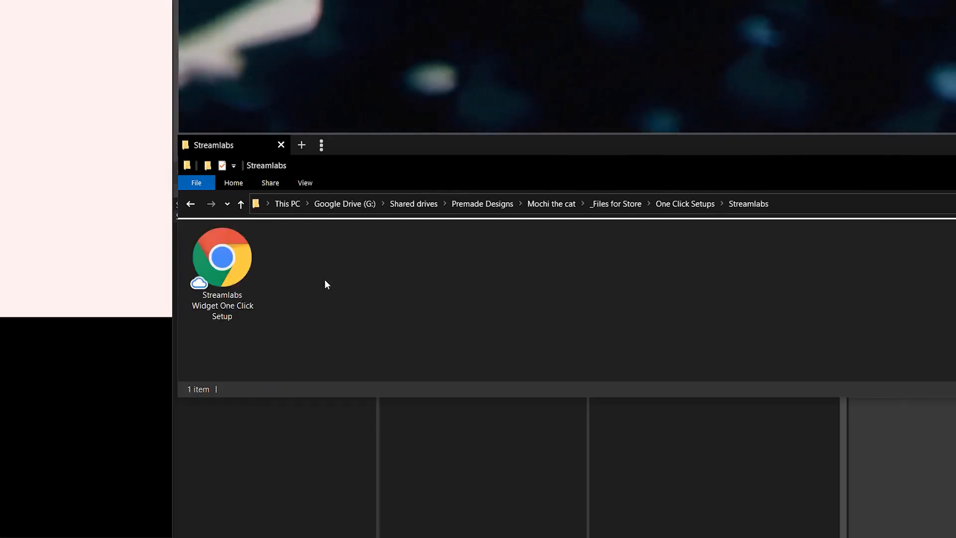
{"action": "double_click", "coordinate": [240, 264]}
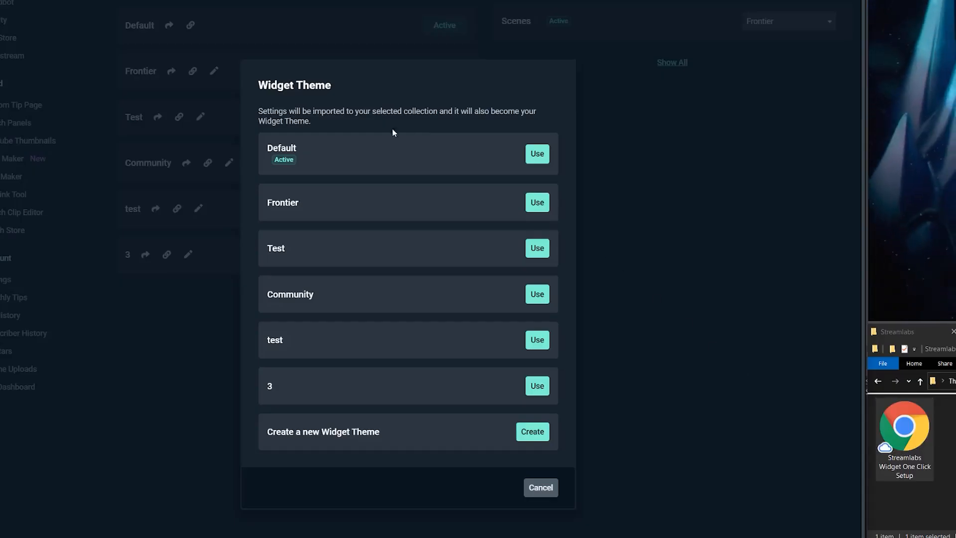
{"action": "left_click", "coordinate": [537, 155]}
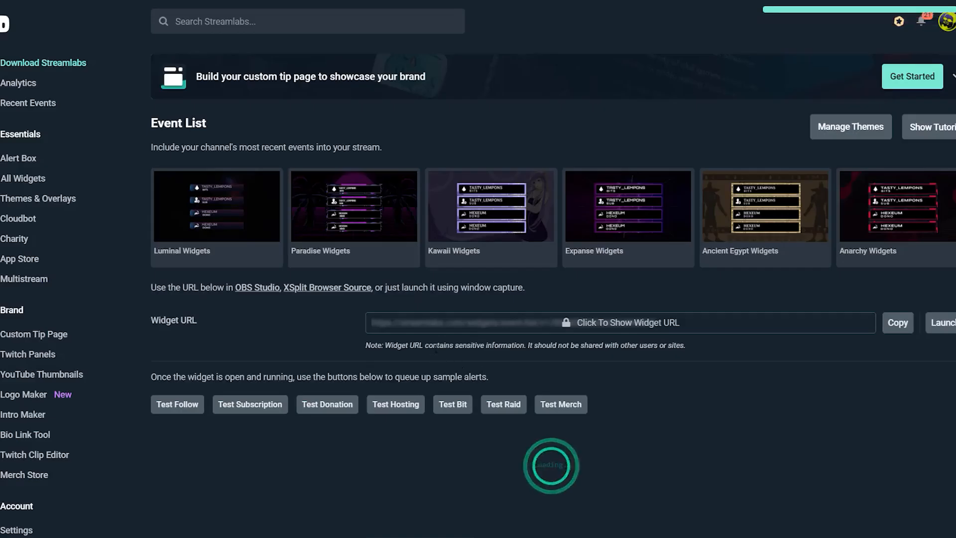
- Copy the Event List widget URL, switch to OBS Studio and add a new Browser source named "Mochi the Cat"
{"action": "left_click", "coordinate": [840, 135]}
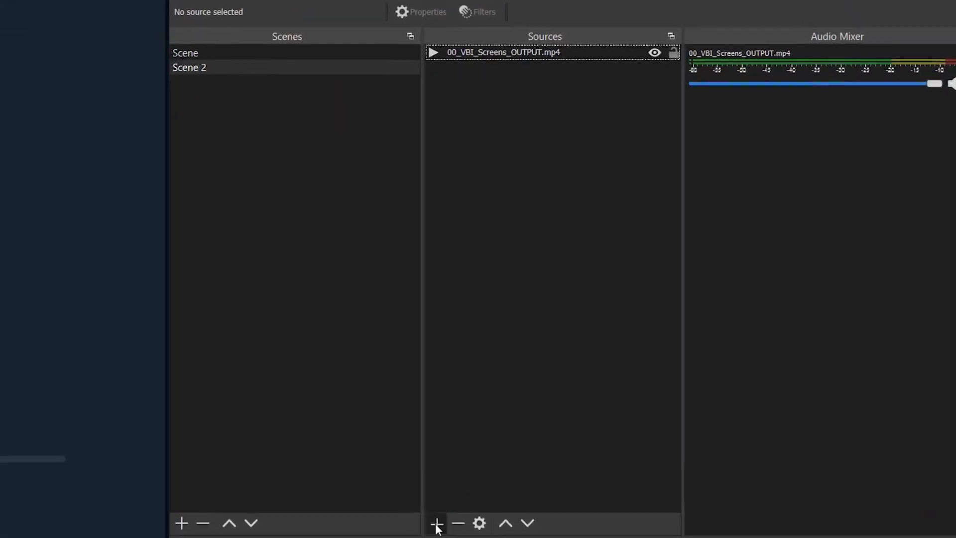
{"action": "left_click", "coordinate": [520, 533]}
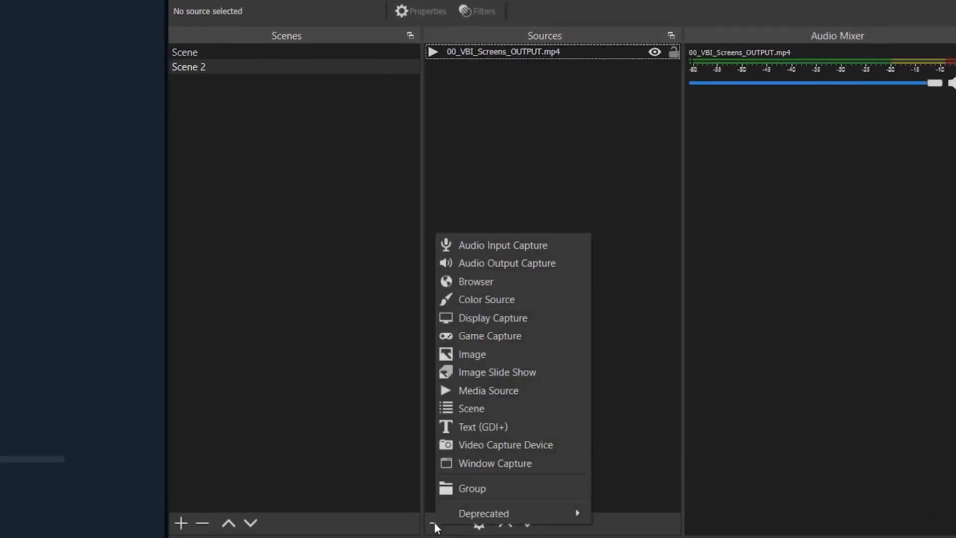
{"action": "left_click", "coordinate": [481, 285]}
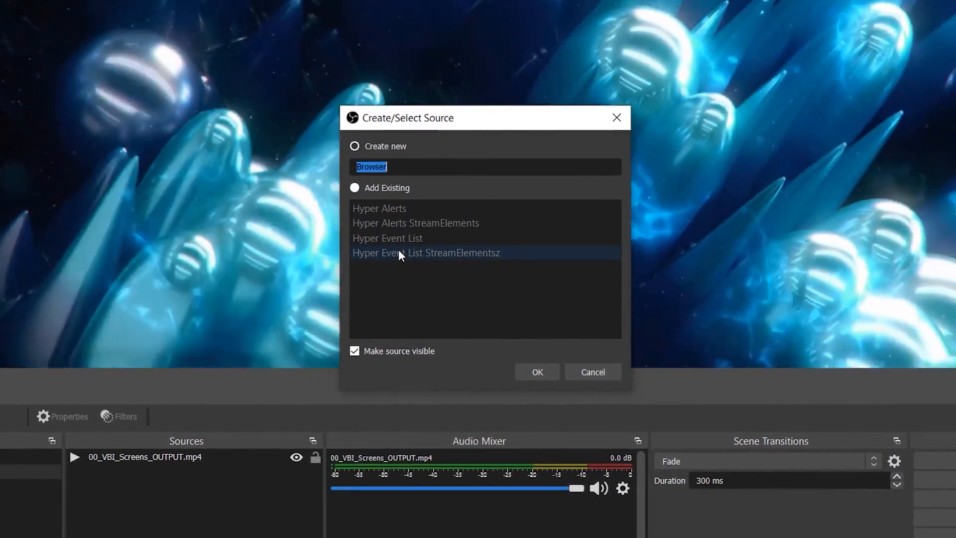
{"action": "type", "text": "Mochi the Cat"}
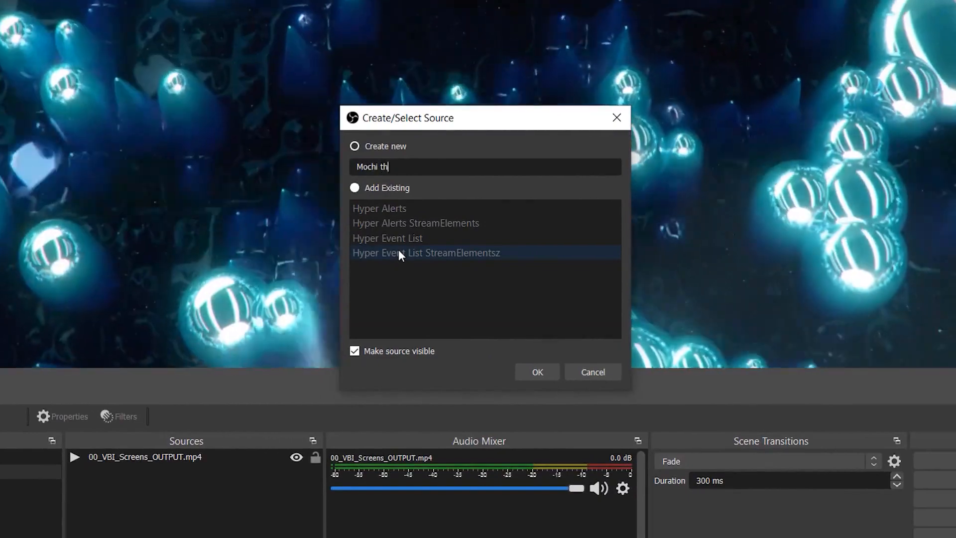
{"action": "key", "text": "Return"}
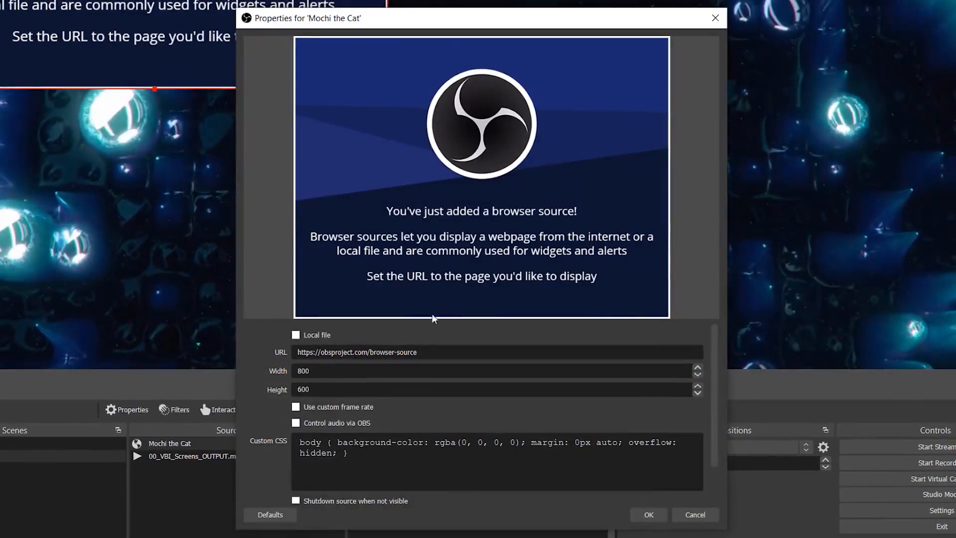
- Paste the copied widget URL into the browser source, set its width to 1920 and its height, and accept the properties
{"action": "triple_click", "coordinate": [404, 352]}
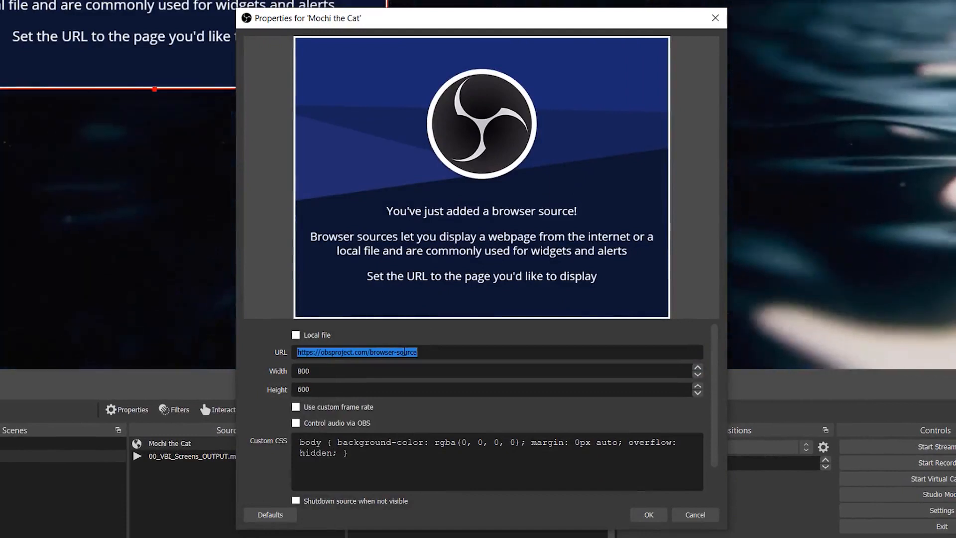
{"action": "left_click", "coordinate": [333, 375]}
{"action": "type", "text": "1920"}
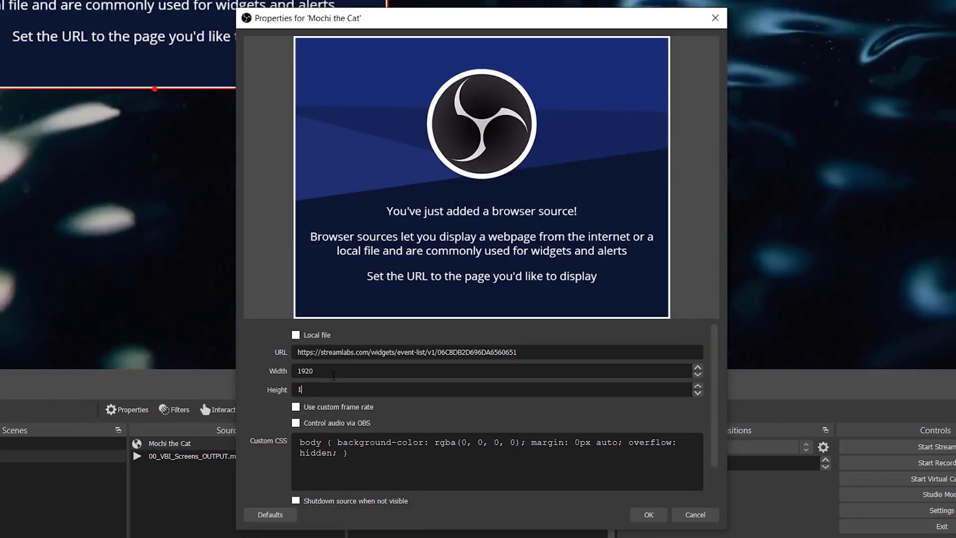
{"action": "left_click", "coordinate": [642, 512]}
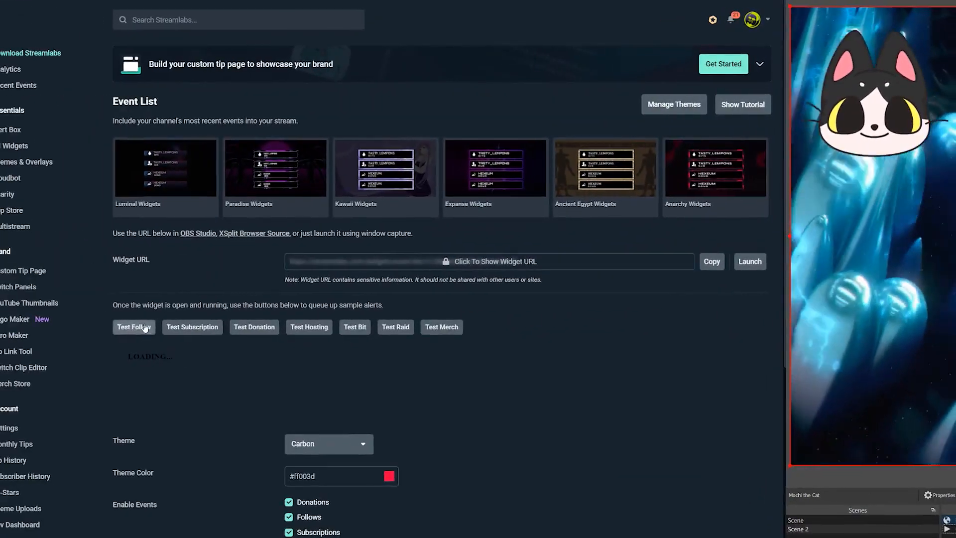
- In the Streamlabs dashboard, send test alerts to the widget: a 5 USD donation, a 3-month Twitch Prime subscription and 1000 bits
{"action": "left_click", "coordinate": [192, 327]}
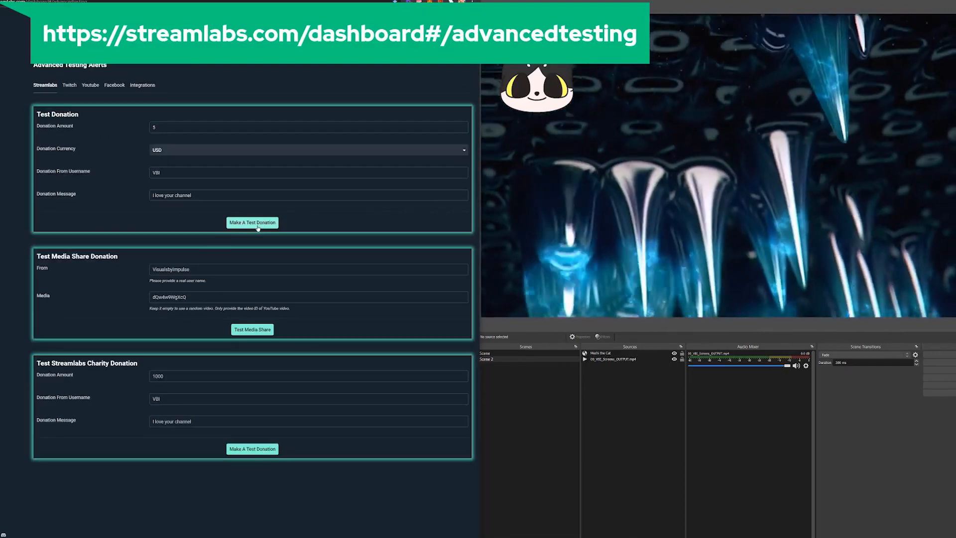
{"action": "left_click", "coordinate": [258, 224]}
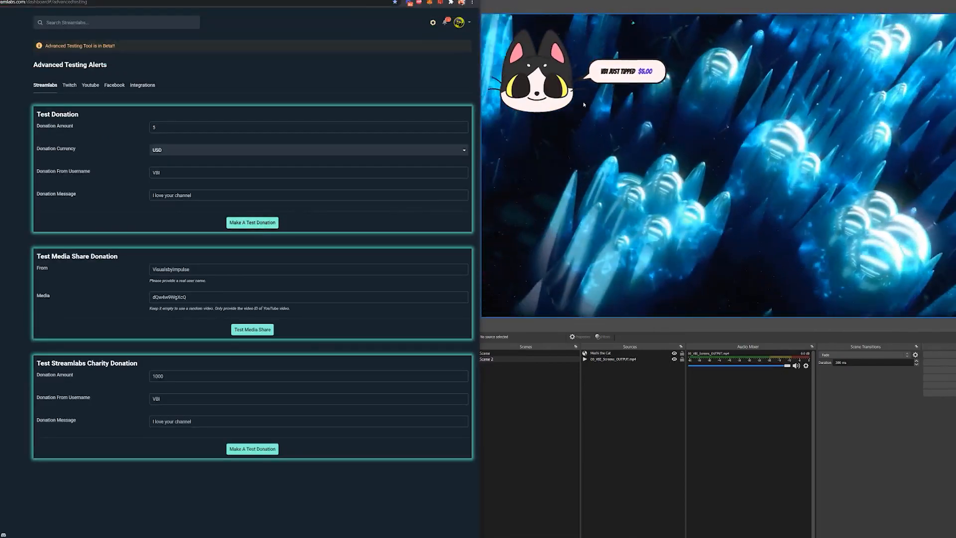
{"action": "left_click", "coordinate": [69, 85]}
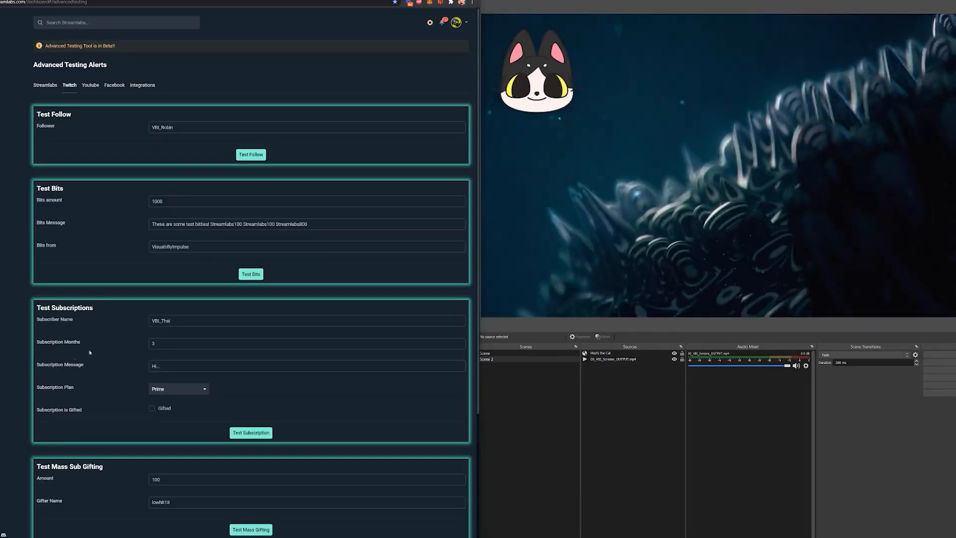
{"action": "left_click", "coordinate": [259, 432]}
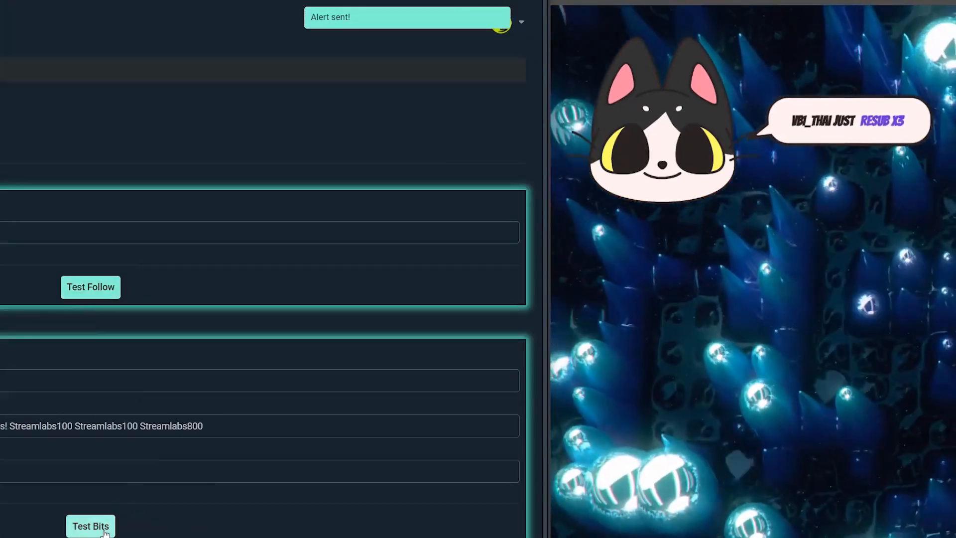
{"action": "left_click", "coordinate": [103, 531]}
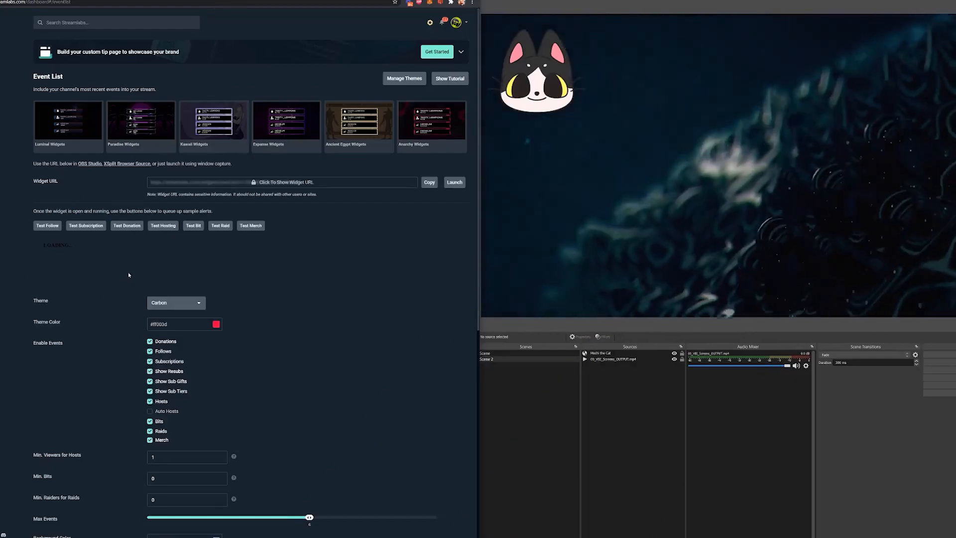
- Open the Event List widget's custom fields and examine the Twitch chat configuration and chat command settings
{"action": "scroll", "coordinate": [128, 275], "scroll_direction": "down", "scroll_amount": 8}
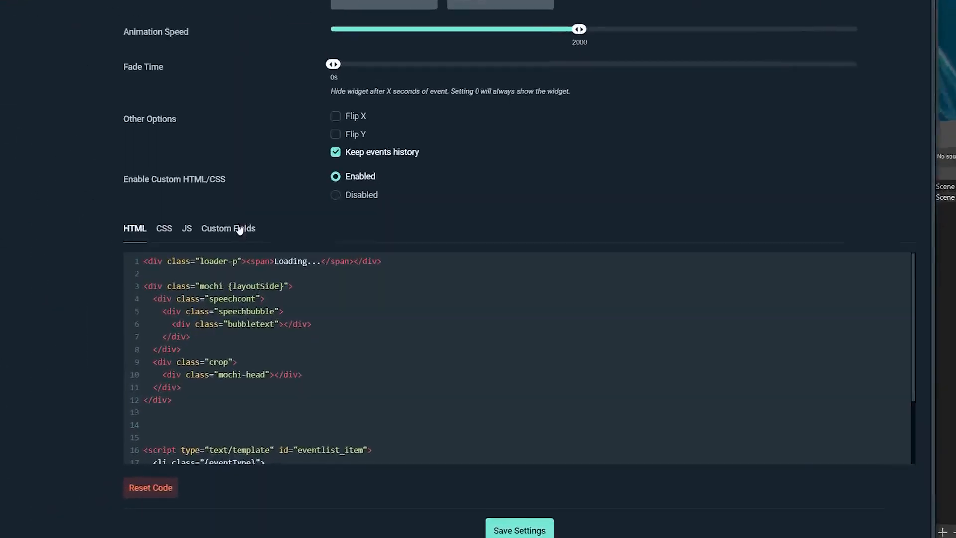
{"action": "left_click", "coordinate": [110, 362]}
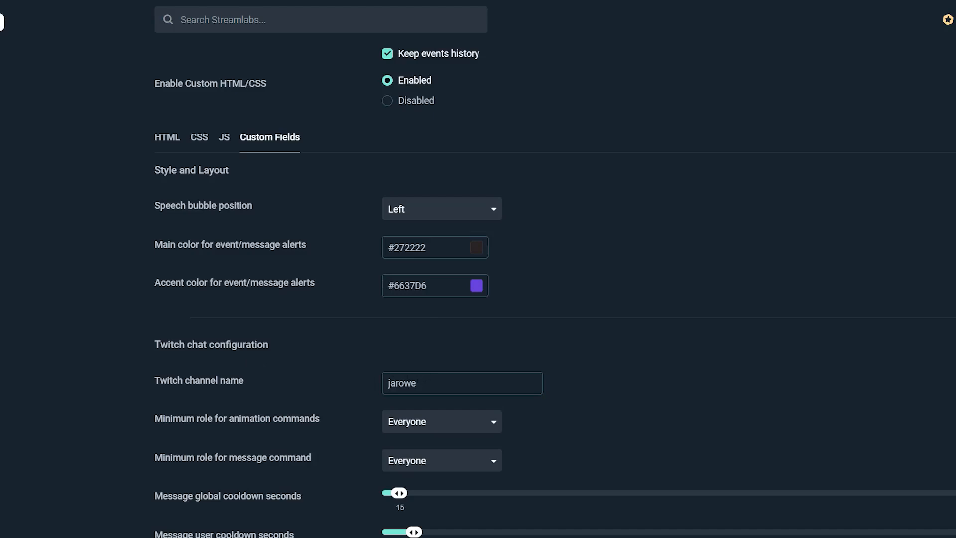
{"action": "left_click", "coordinate": [327, 386]}
{"action": "scroll", "coordinate": [249, 321], "scroll_direction": "down", "scroll_amount": 10}
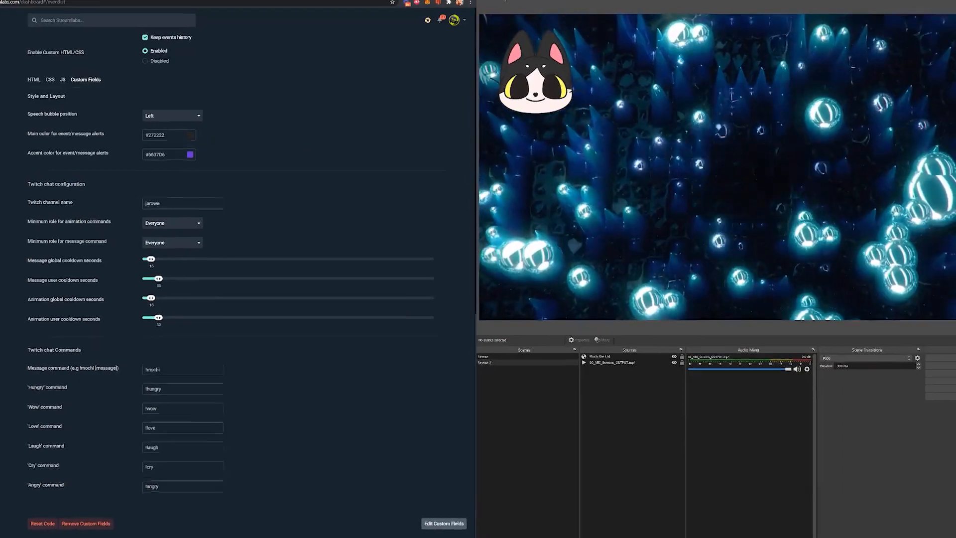
- Show the Chat dock in OBS Studio and activate its message field
{"action": "left_click", "coordinate": [399, 4]}
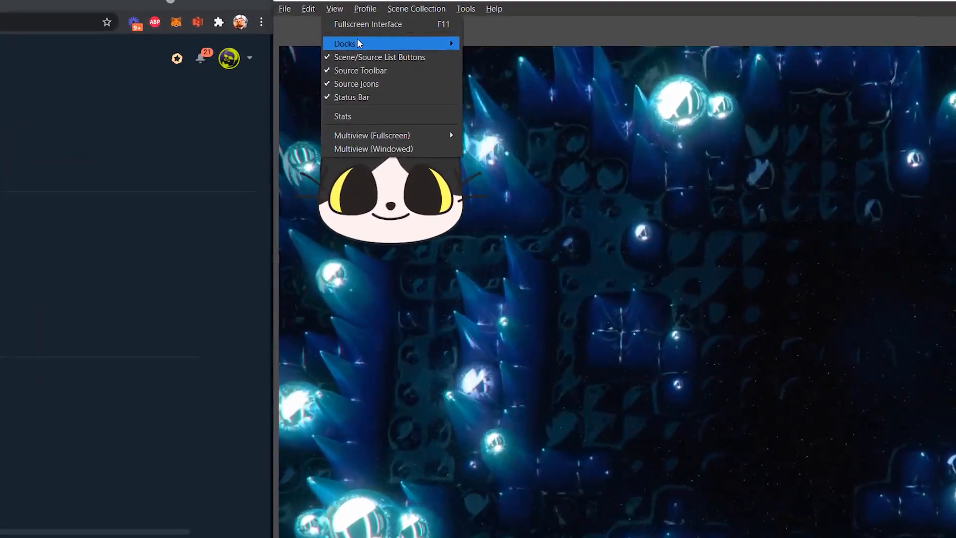
{"action": "mouse_move", "coordinate": [386, 43]}
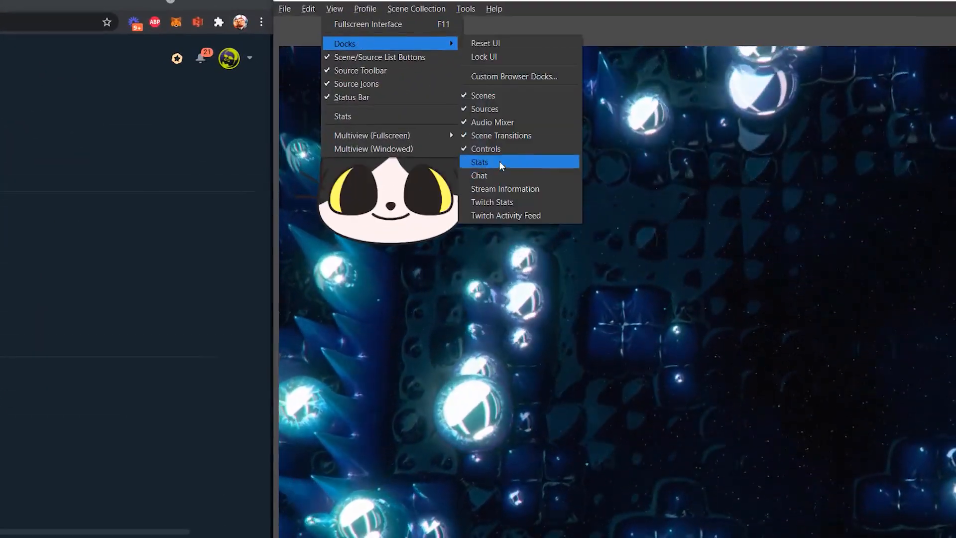
{"action": "left_click", "coordinate": [499, 160]}
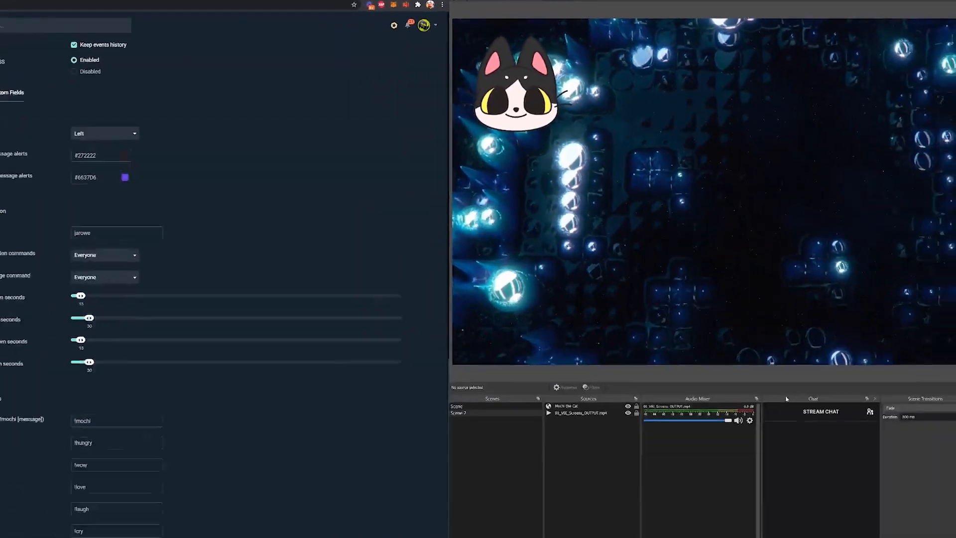
{"action": "left_click_drag", "start_coordinate": [786, 397], "coordinate": [782, 519]}
{"action": "left_click", "coordinate": [781, 520]}
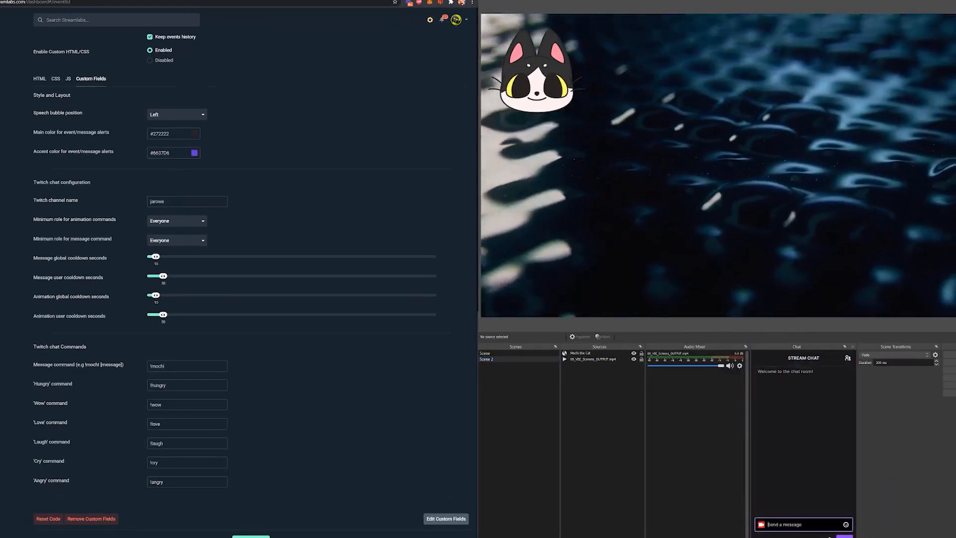
- Check the widget's Twitch channel name, and send "!mochi meow!" and "!hungry" in the stream chat
{"action": "left_click", "coordinate": [164, 202]}
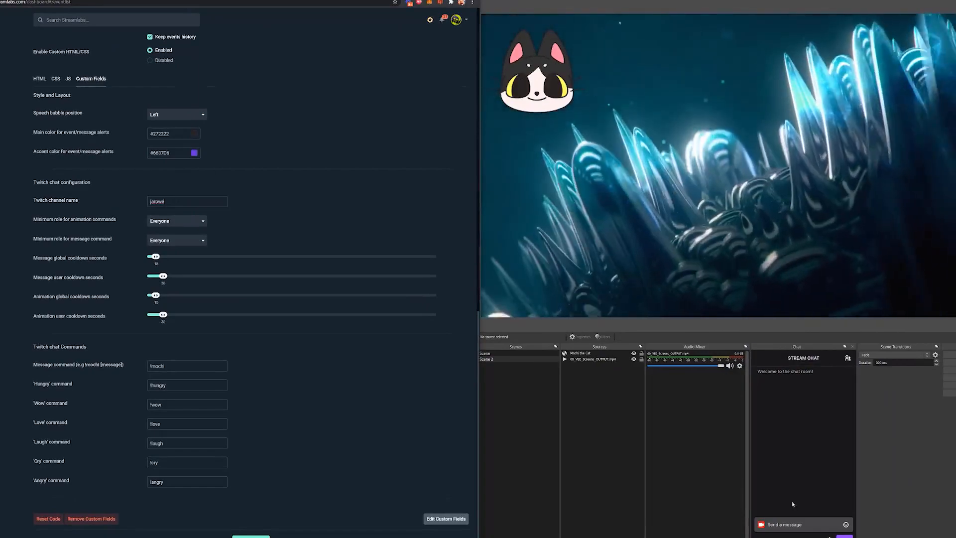
{"action": "left_click", "coordinate": [768, 525]}
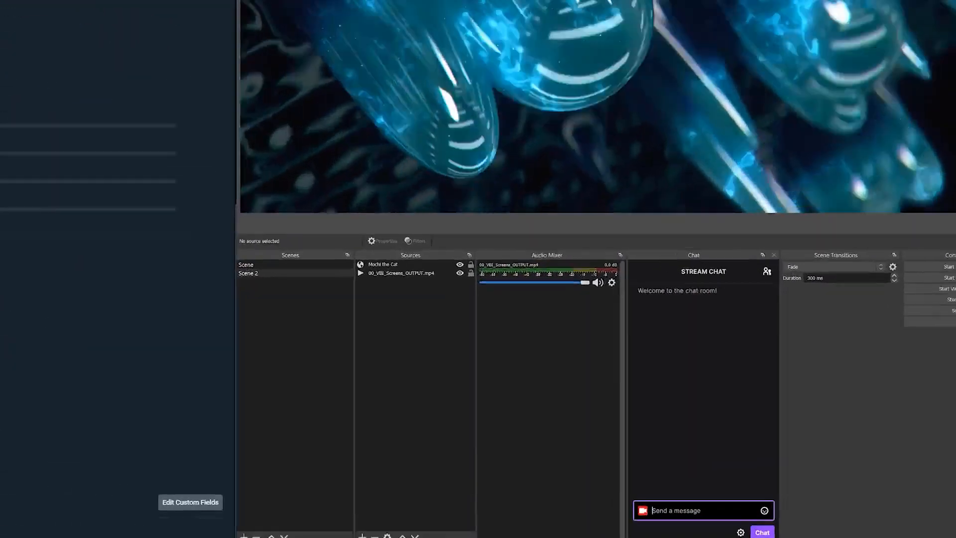
{"action": "type", "text": "!"}
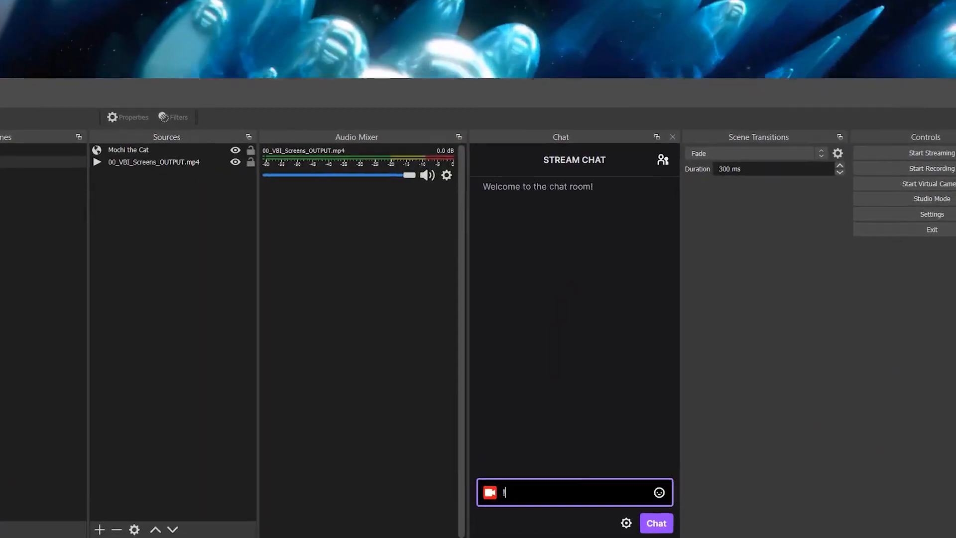
{"action": "type", "text": "mochi"}
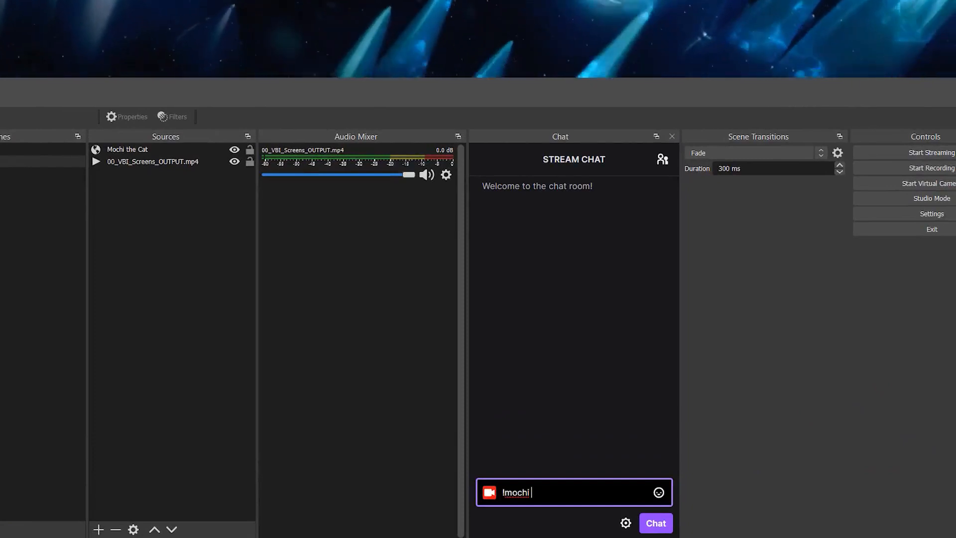
{"action": "type", "text": " meow!"}
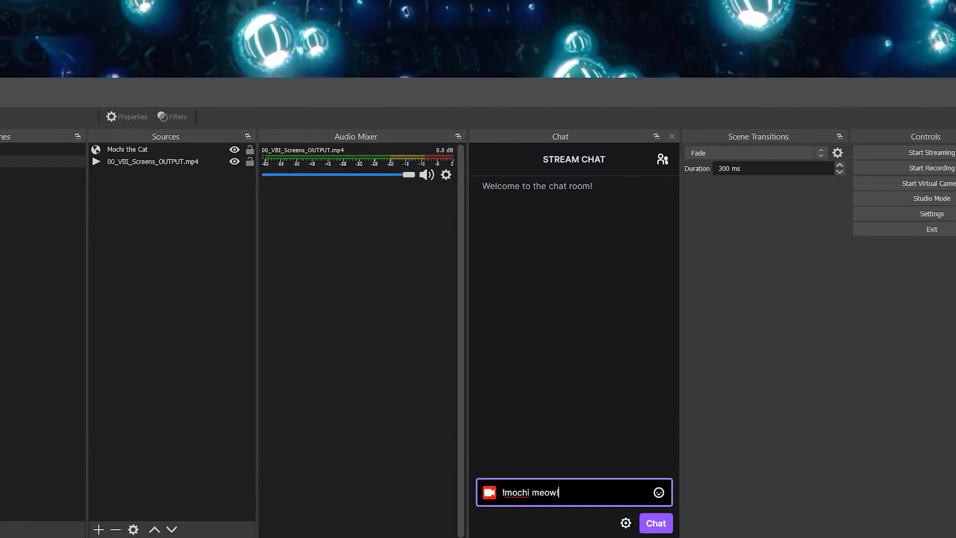
{"action": "left_click", "coordinate": [649, 522]}
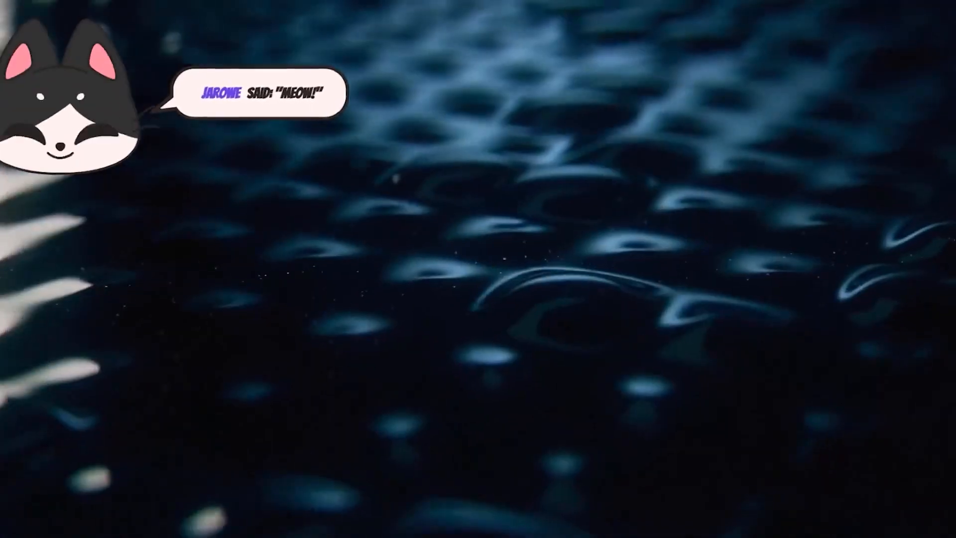
{"action": "left_click", "coordinate": [143, 476]}
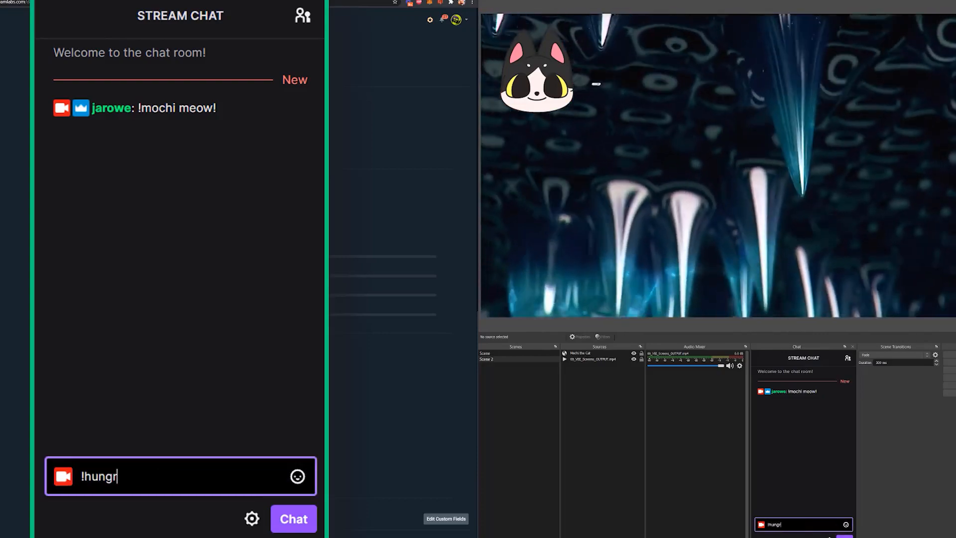
{"action": "key", "text": "Return"}
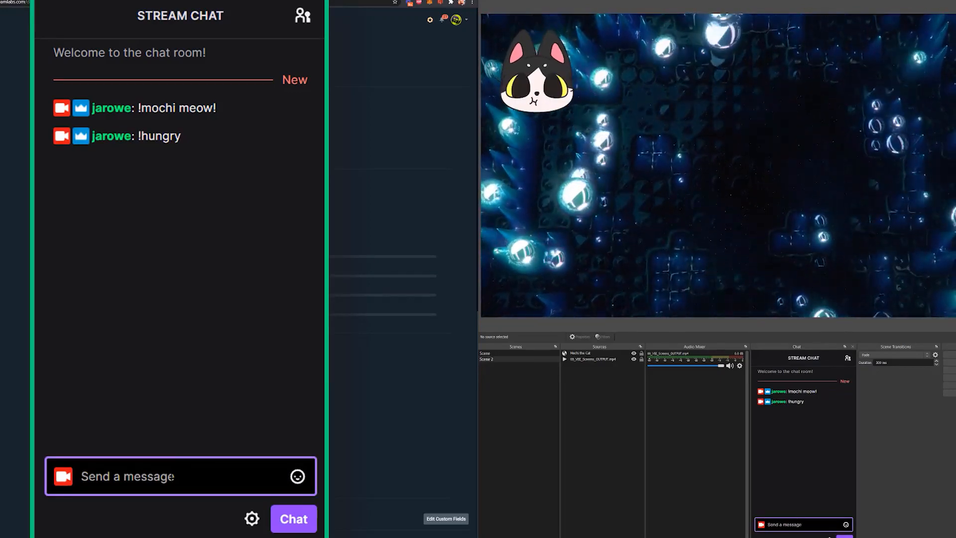
- Move the Mochi the Cat source to the lower left of the preview canvas and send "!cry" in the stream chat
{"action": "left_click", "coordinate": [526, 50]}
{"action": "left_click_drag", "start_coordinate": [525, 49], "coordinate": [531, 243]}
{"action": "left_click", "coordinate": [172, 477]}
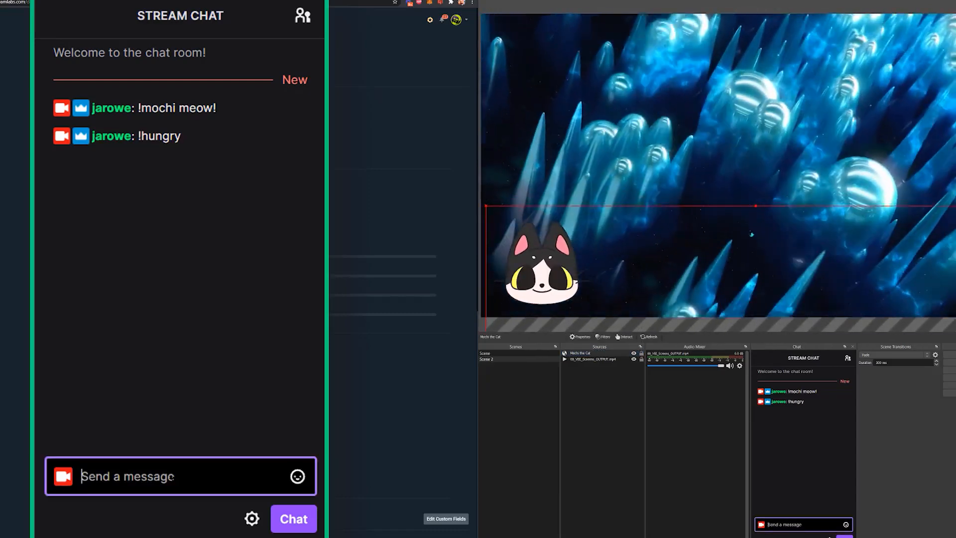
{"action": "type", "text": "!cry"}
{"action": "key", "text": "Return"}
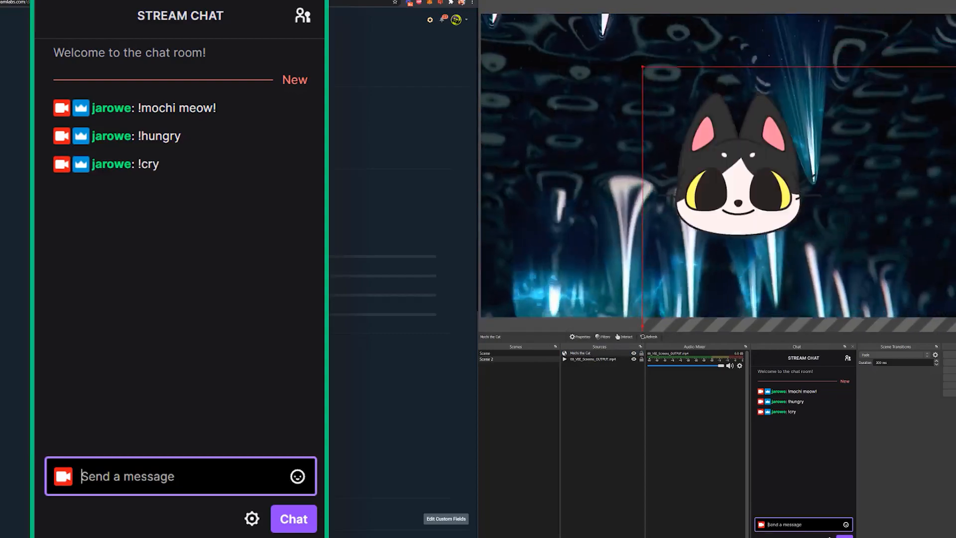
- Send "!angry" in the stream chat and clear the source selection in the preview
{"action": "type", "text": "!angry"}
{"action": "key", "text": "Return"}
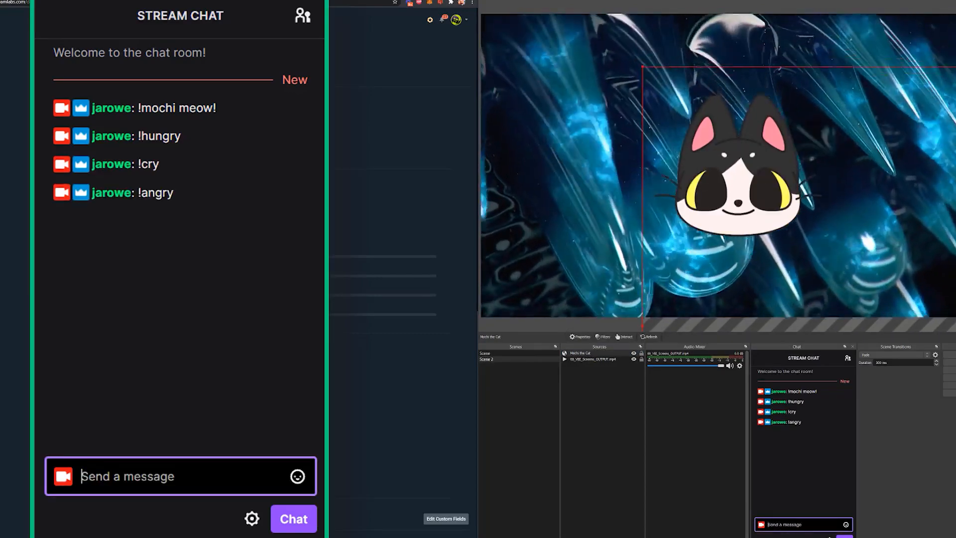
{"action": "left_click", "coordinate": [740, 219]}
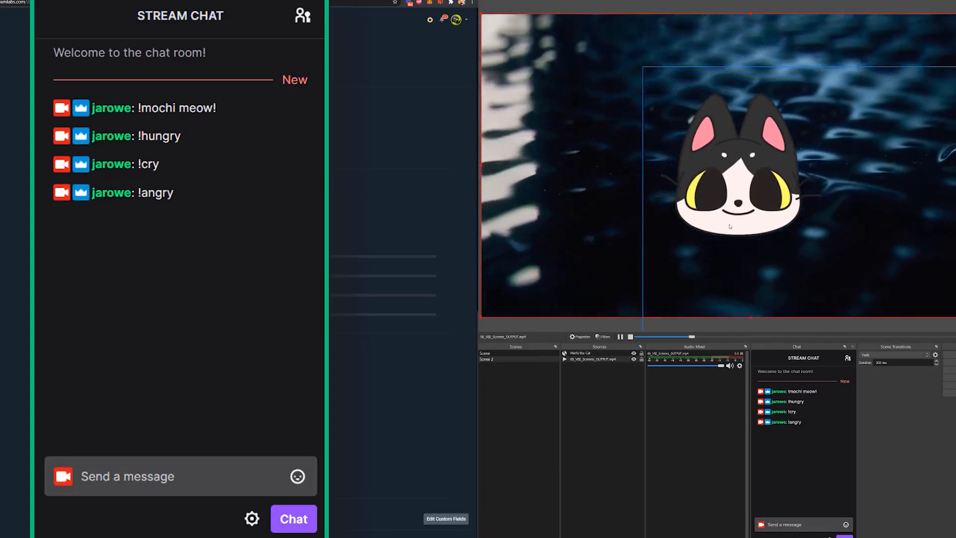
{"action": "left_click", "coordinate": [609, 411]}
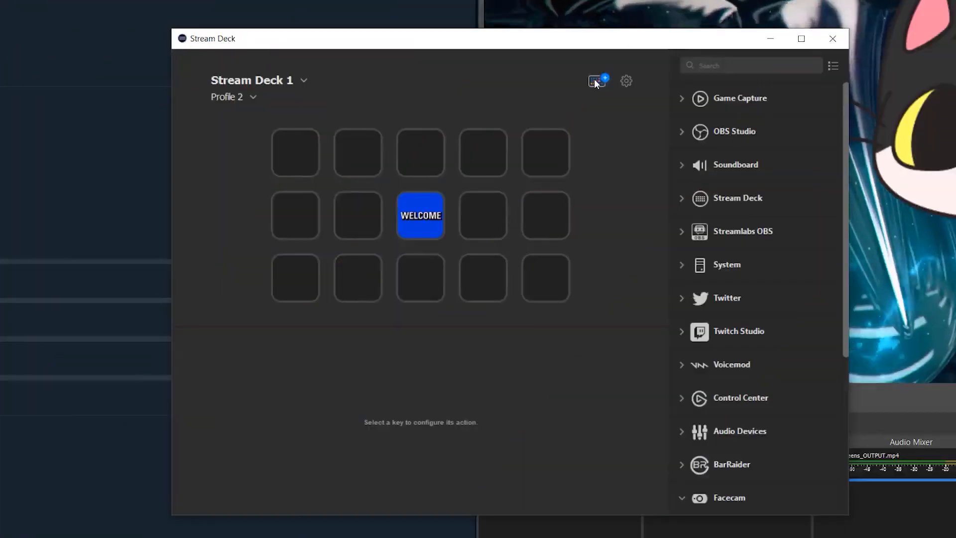
- Search the Stream Deck store for "twitch" and install the Twitch Tools plugin by BarRaider
{"action": "left_click", "coordinate": [593, 79]}
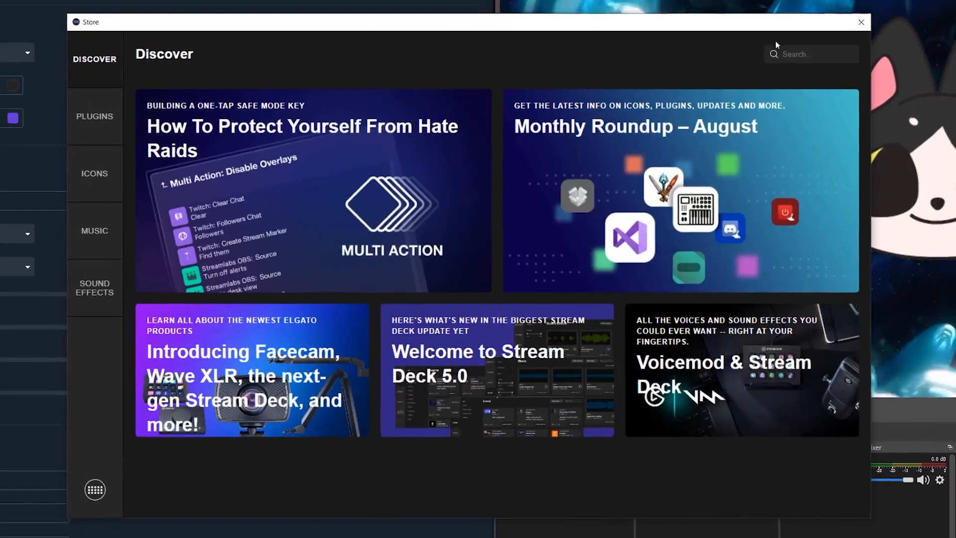
{"action": "left_click", "coordinate": [824, 55]}
{"action": "type", "text": "twitch"}
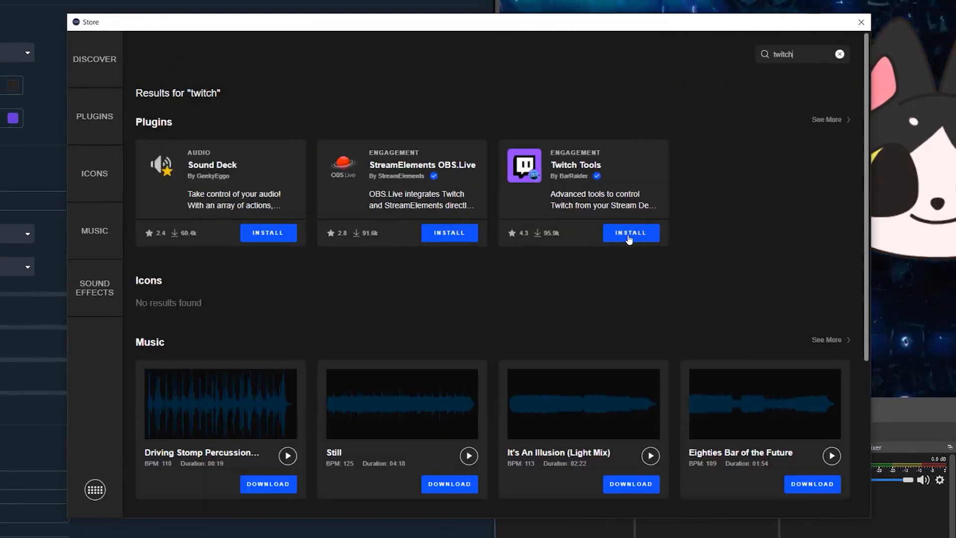
{"action": "left_click", "coordinate": [630, 238]}
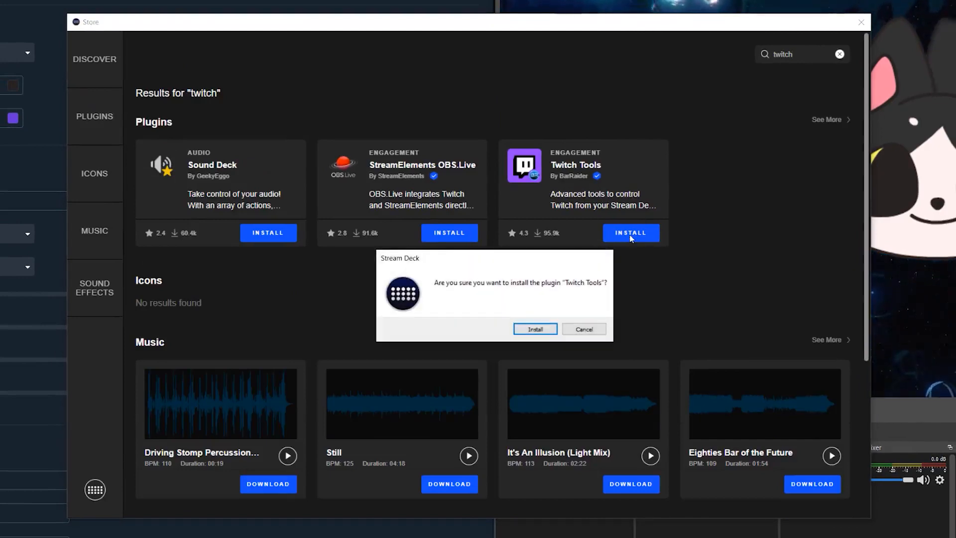
{"action": "left_click", "coordinate": [535, 328]}
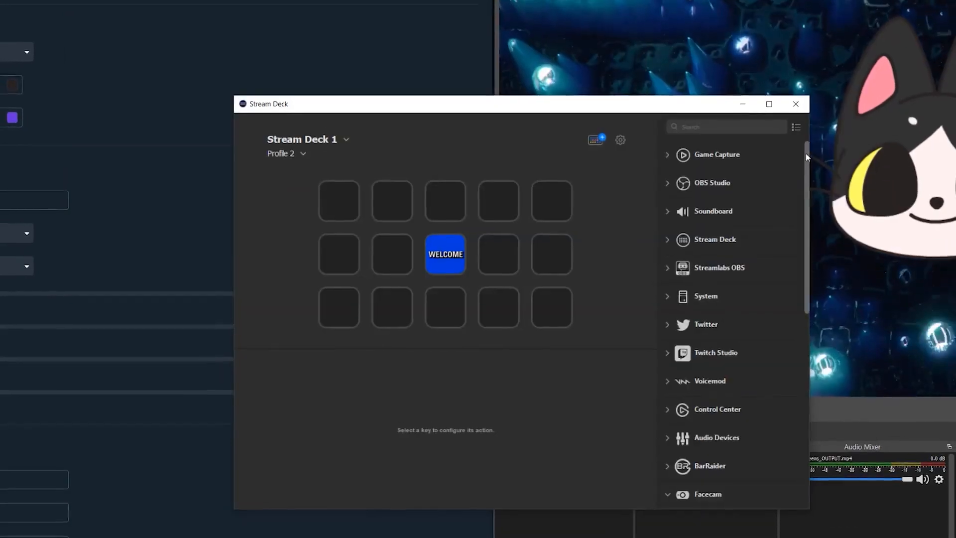
- Assign the Twitch Tools Send Message action to a Stream Deck key and authorize the plugin to access the Twitch account
{"action": "scroll", "coordinate": [769, 258], "scroll_direction": "down", "scroll_amount": 5}
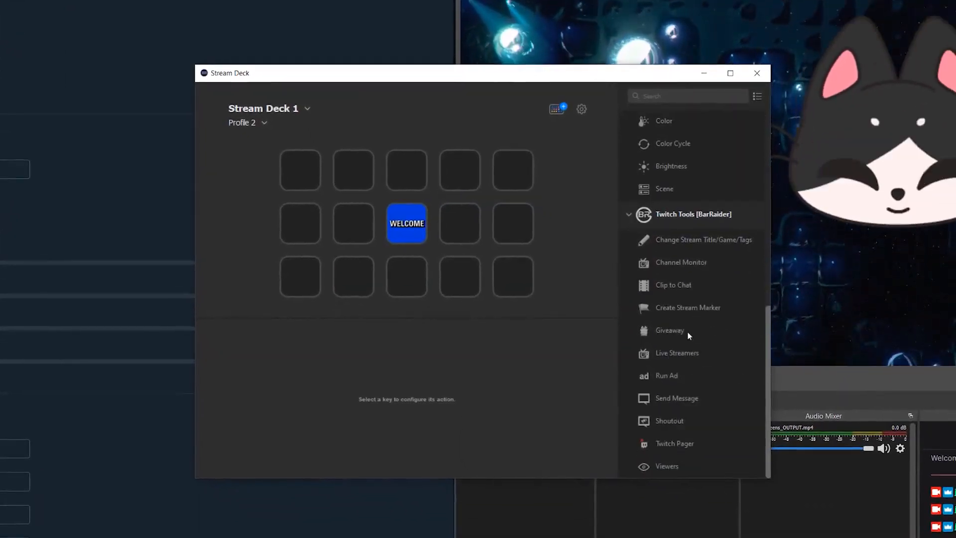
{"action": "left_click_drag", "start_coordinate": [683, 397], "coordinate": [479, 232]}
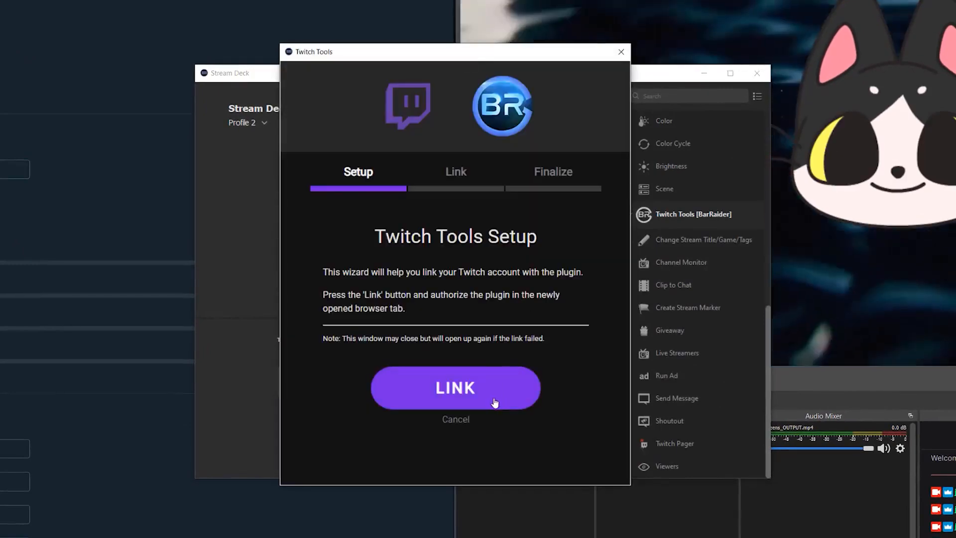
{"action": "left_click", "coordinate": [465, 392]}
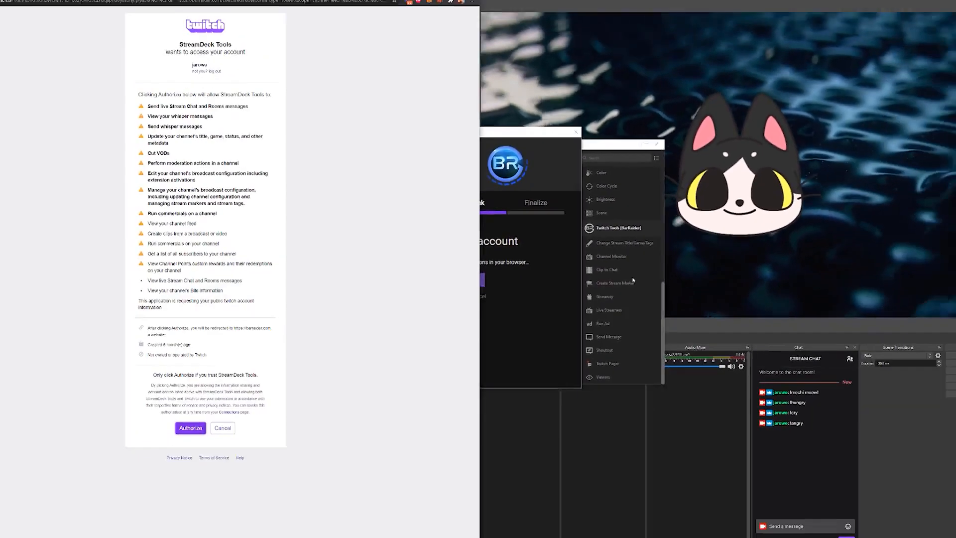
{"action": "left_click", "coordinate": [190, 427]}
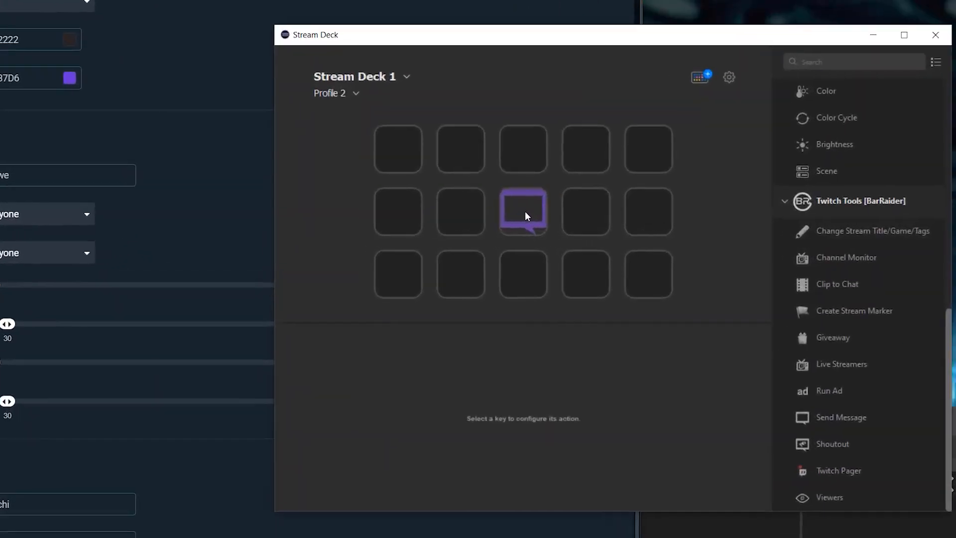
{"action": "left_click", "coordinate": [422, 221]}
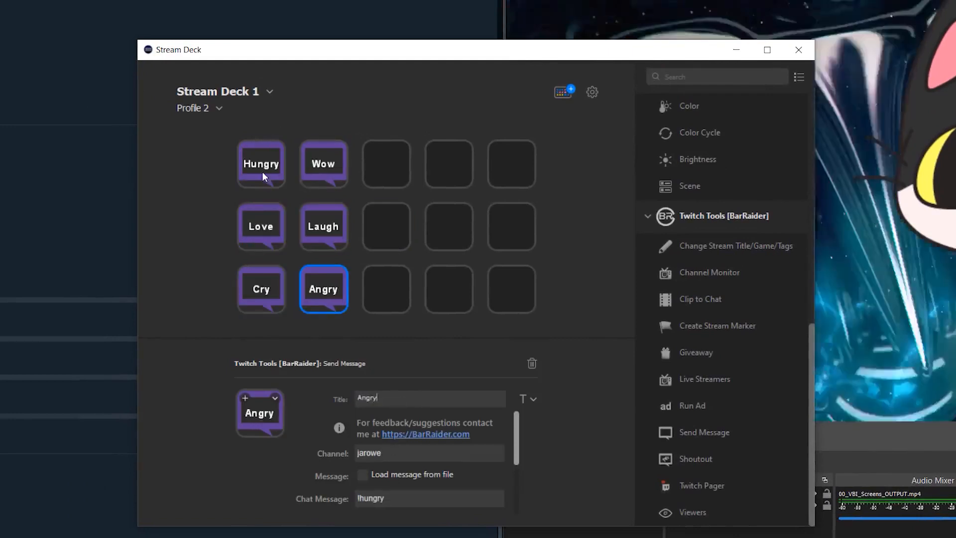
- Check the Hungry key, and set the chat message to "!wow" for the Wow key and "!love" for the Love key
{"action": "left_click", "coordinate": [273, 179]}
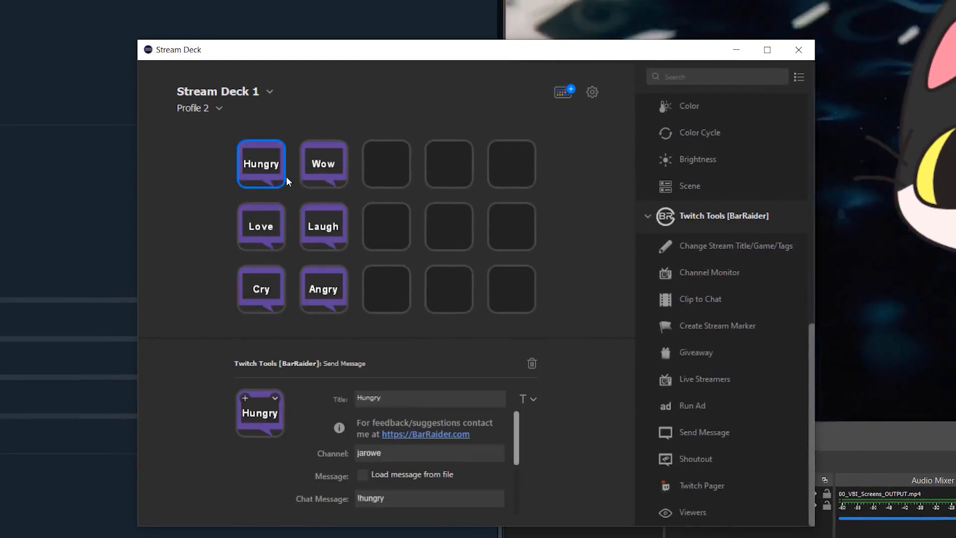
{"action": "left_click", "coordinate": [315, 171]}
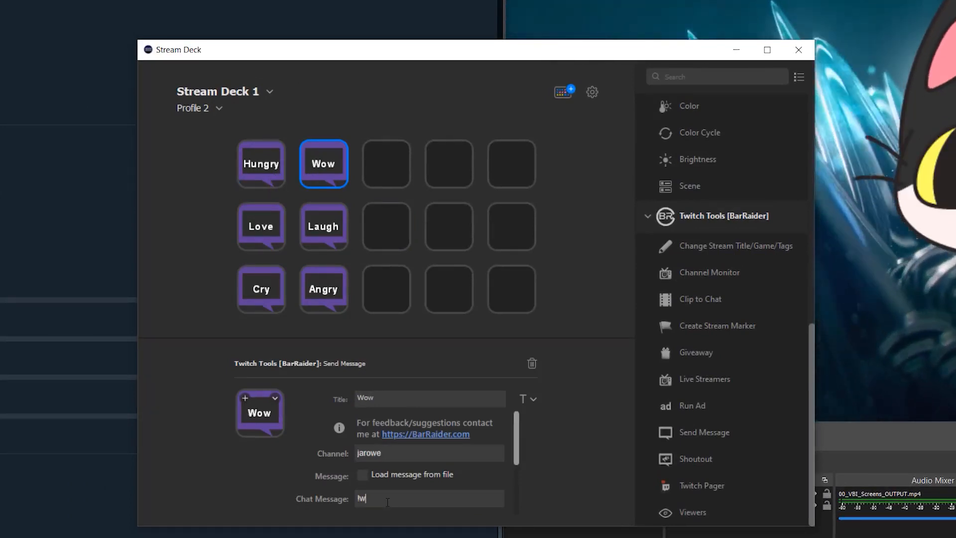
{"action": "left_click", "coordinate": [277, 233]}
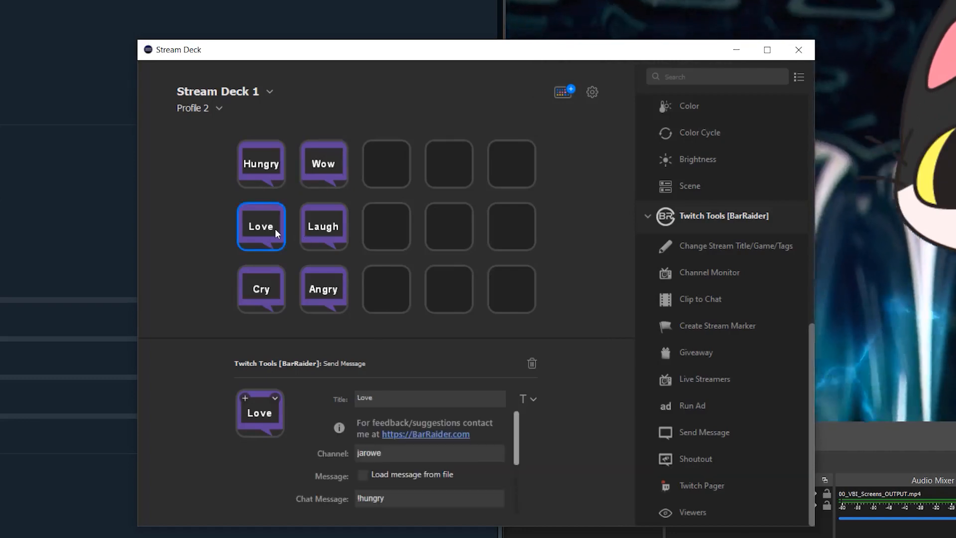
{"action": "left_click_drag", "start_coordinate": [367, 497], "coordinate": [405, 485]}
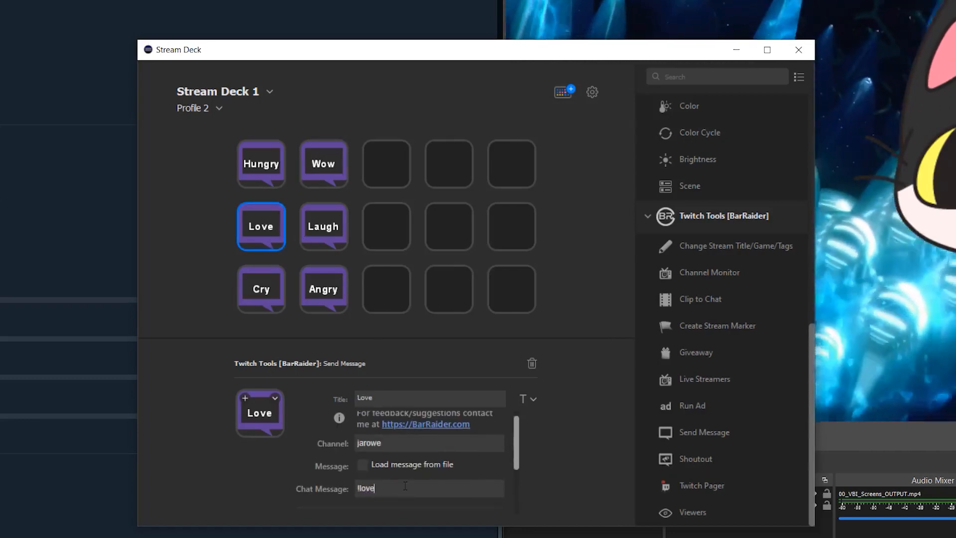
- Set the Laugh key's chat message to "!laugh"
{"action": "left_click", "coordinate": [323, 228]}
{"action": "left_click_drag", "start_coordinate": [372, 490], "coordinate": [428, 493]}
{"action": "key", "text": "BackSpace"}
{"action": "key", "text": "BackSpace"}
{"action": "type", "text": "laugh"}
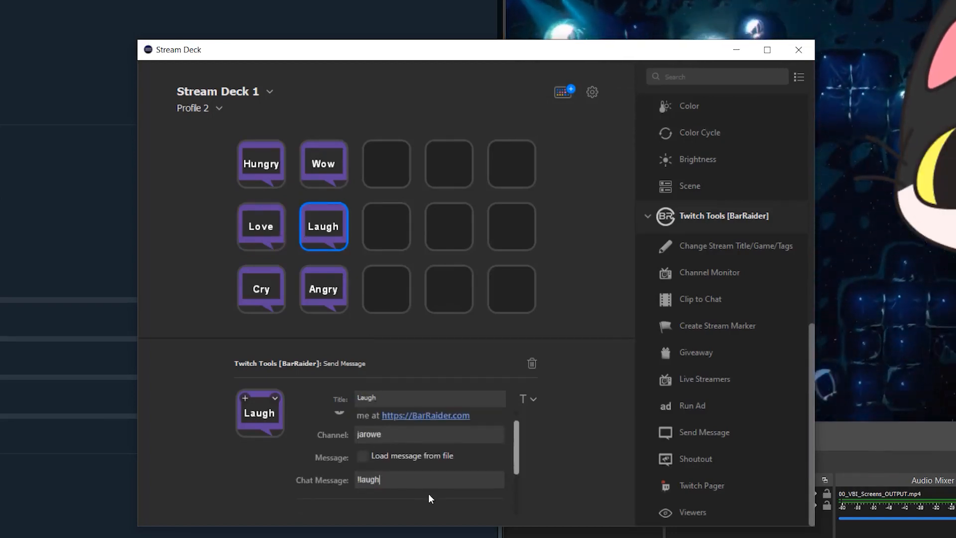
- Set the chat message to "!cry" for the Cry key and "!angry" for the Angry key
{"action": "left_click", "coordinate": [271, 298]}
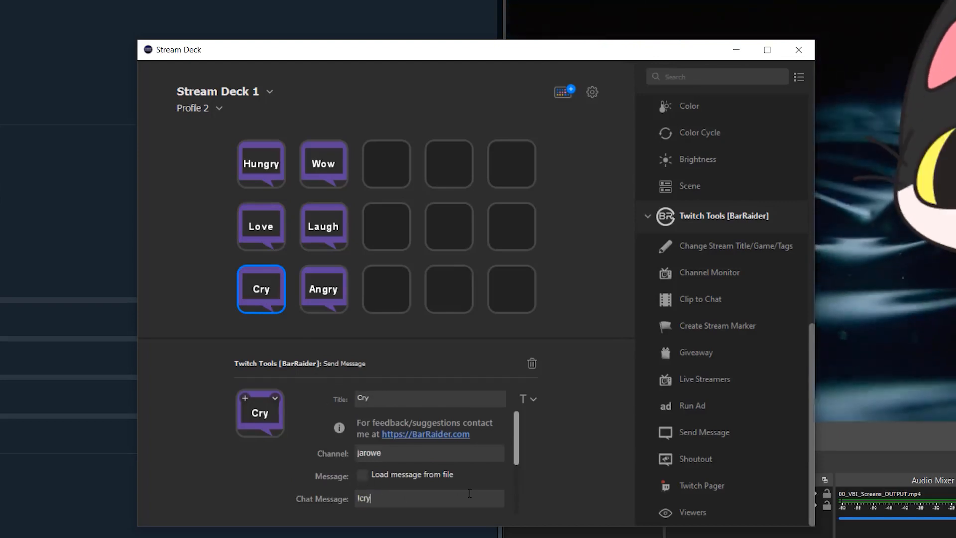
{"action": "left_click", "coordinate": [329, 294]}
{"action": "left_click_drag", "start_coordinate": [364, 495], "coordinate": [417, 503]}
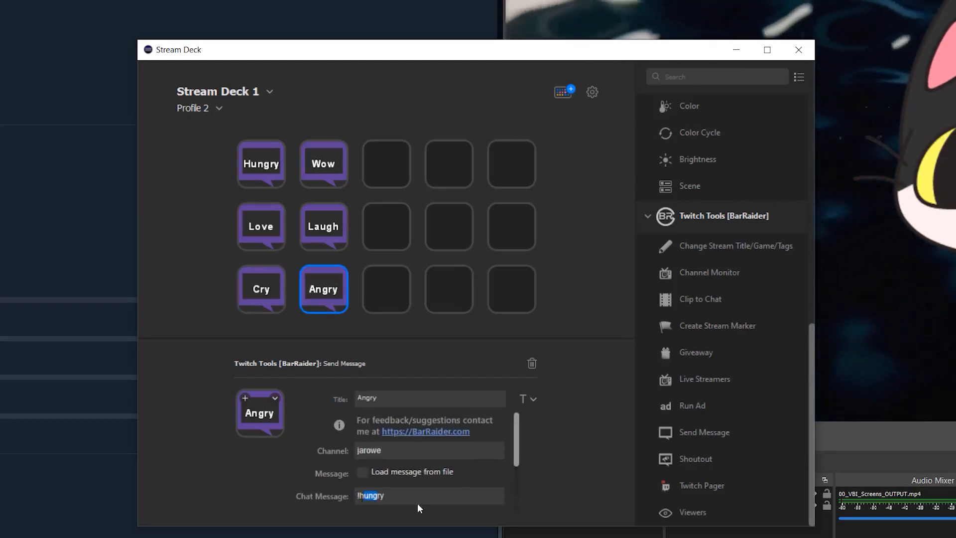
{"action": "key", "text": "BackSpace"}
{"action": "key", "text": "BackSpace"}
{"action": "type", "text": "ang"}
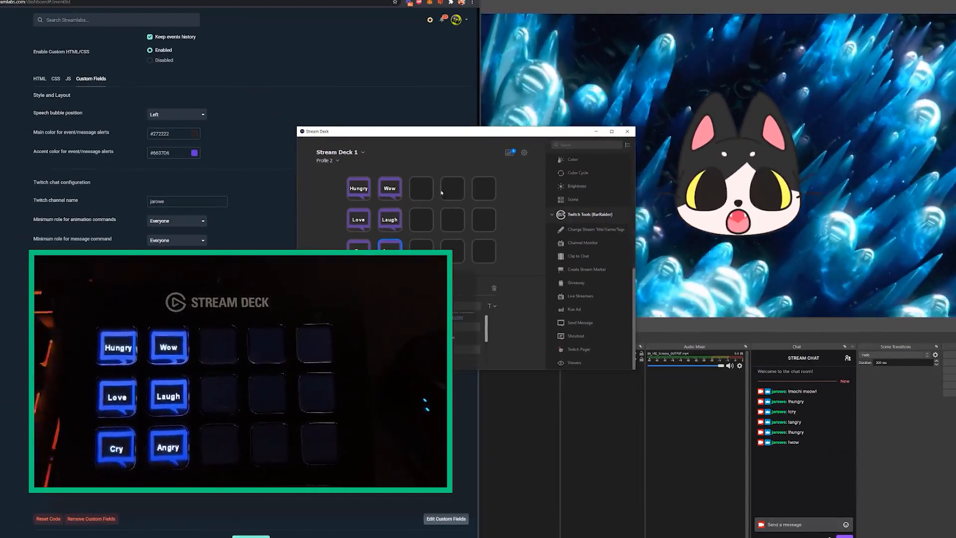
- Reposition the Stream Deck window and open the Stream Deck Icons folder in the _Files for Store package
{"action": "left_click_drag", "start_coordinate": [538, 134], "coordinate": [368, 110]}
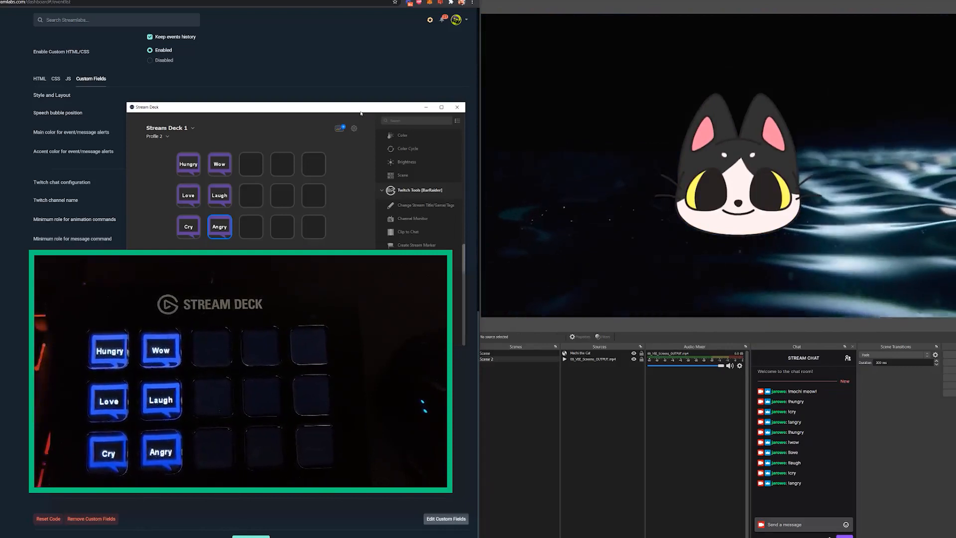
{"action": "left_click_drag", "start_coordinate": [362, 112], "coordinate": [564, 129]}
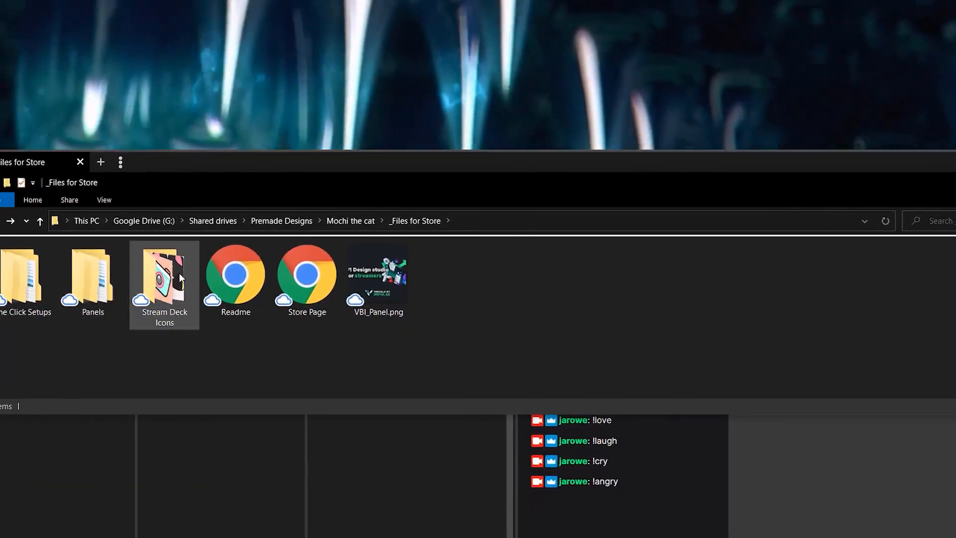
{"action": "double_click", "coordinate": [178, 273]}
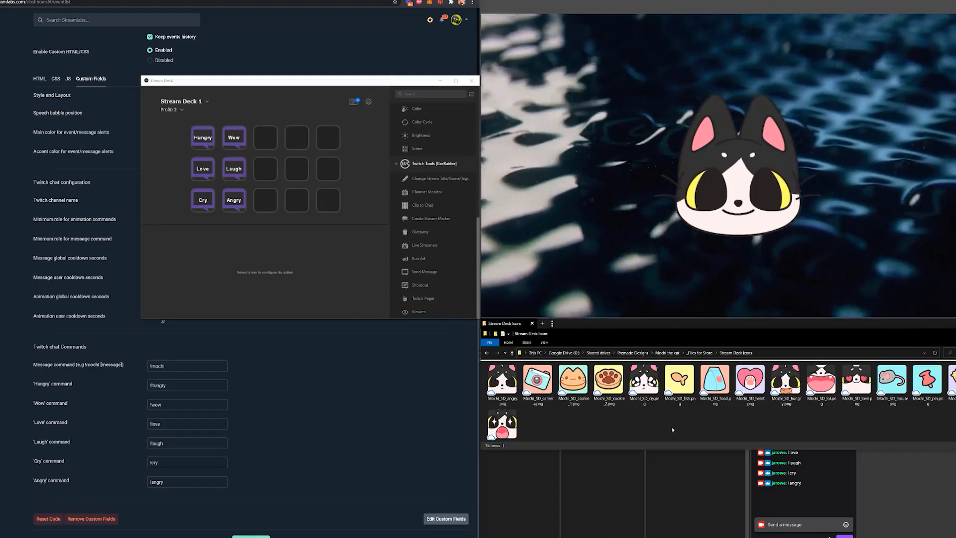
- Replace the message keys' titles with the matching Mochi icons, such as Mochi_SD_hungry.png for Hungry and Mochi_SD_angry.png for Angry
{"action": "left_click", "coordinate": [214, 143]}
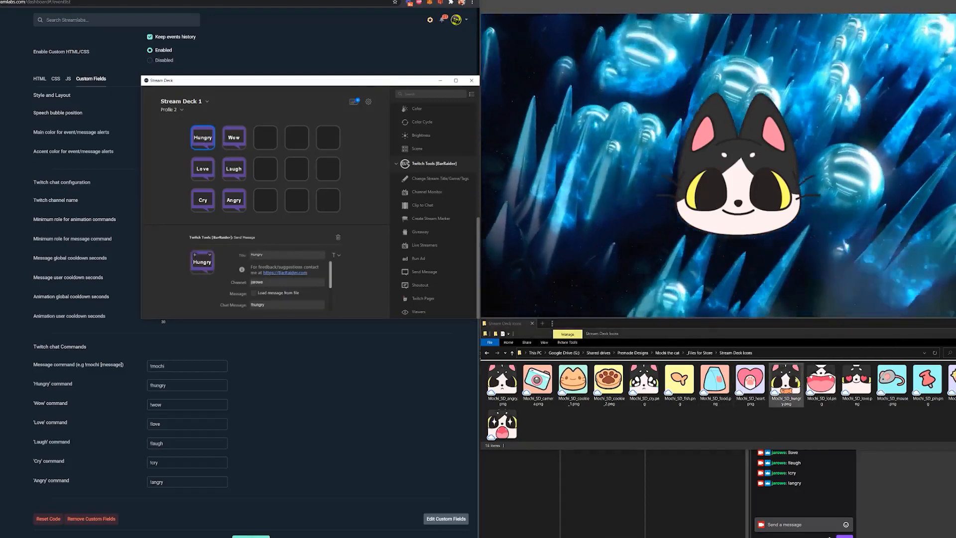
{"action": "left_click_drag", "start_coordinate": [785, 381], "coordinate": [207, 269]}
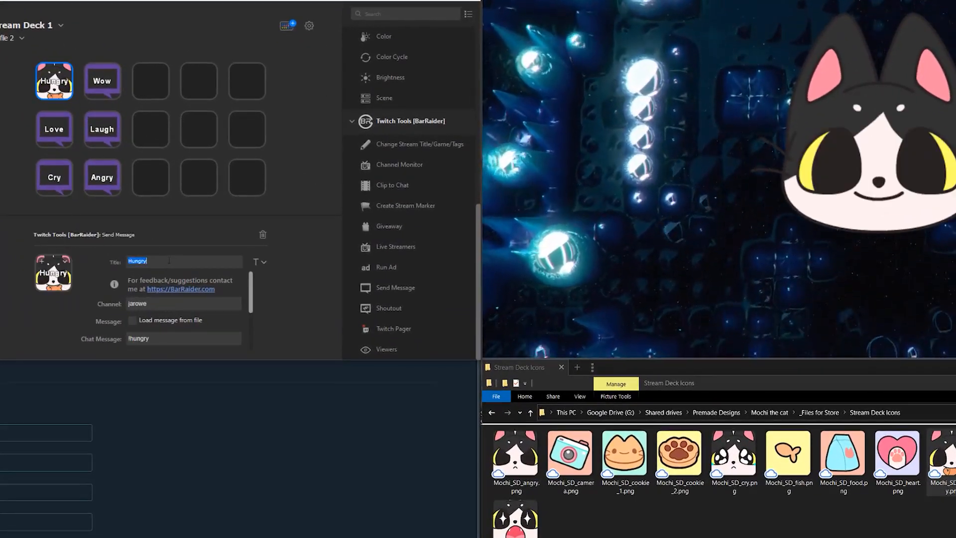
{"action": "left_click", "coordinate": [96, 92]}
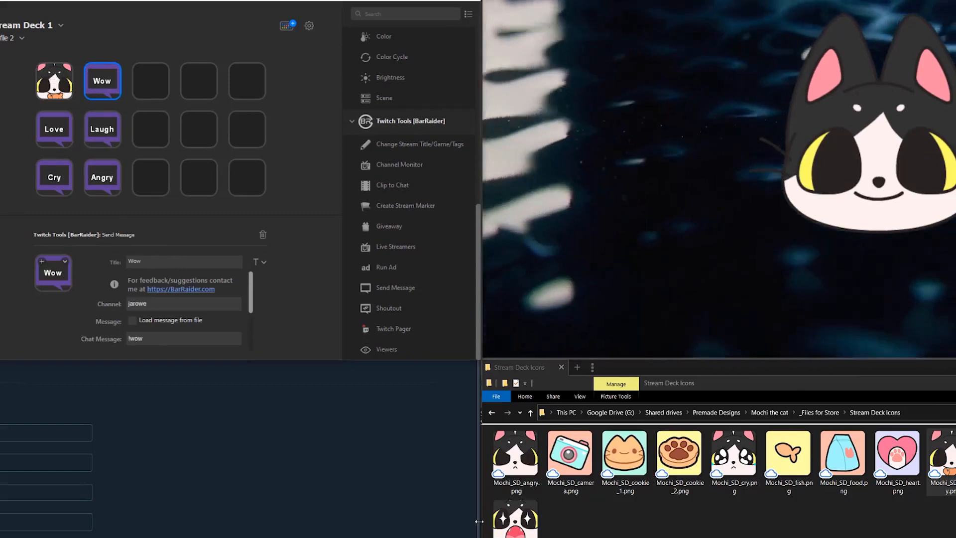
{"action": "left_click_drag", "start_coordinate": [515, 517], "coordinate": [102, 100]}
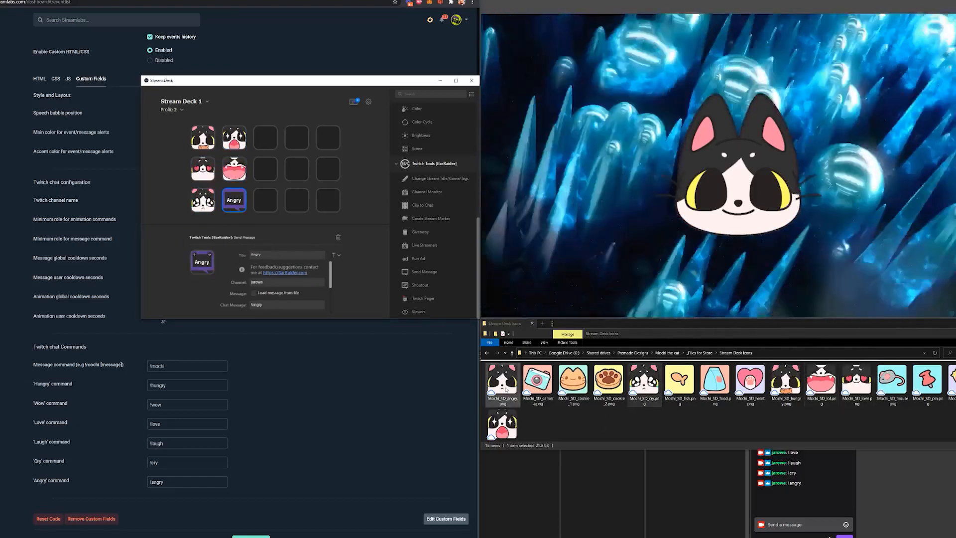
{"action": "left_click_drag", "start_coordinate": [501, 380], "coordinate": [195, 267]}
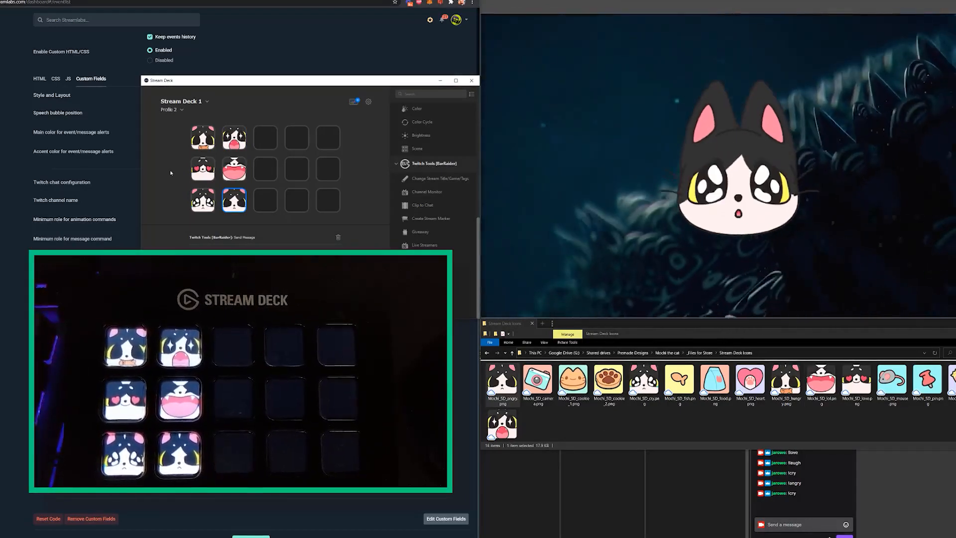
- Switch to OBS Studio and send "!mochi hello world" in the stream chat
{"action": "left_click", "coordinate": [607, 456]}
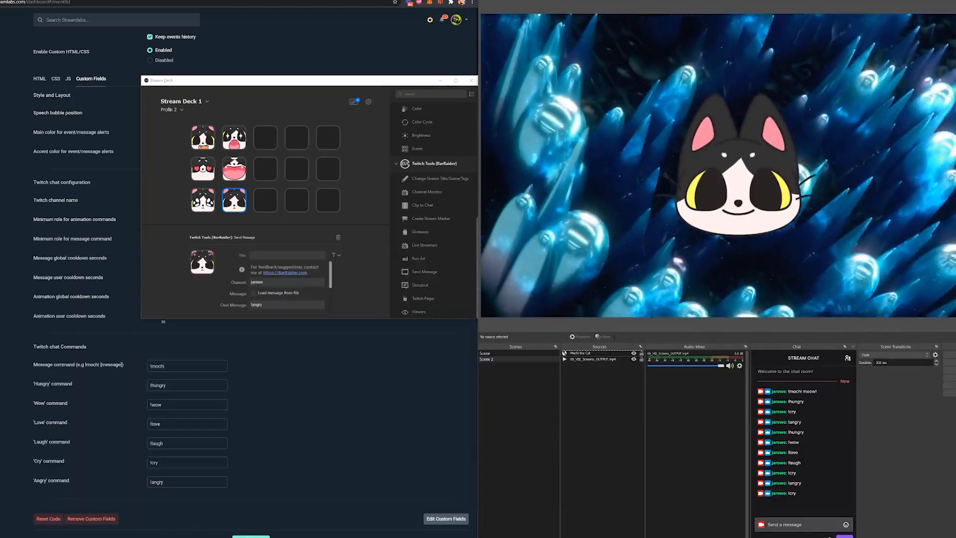
{"action": "left_click", "coordinate": [796, 524]}
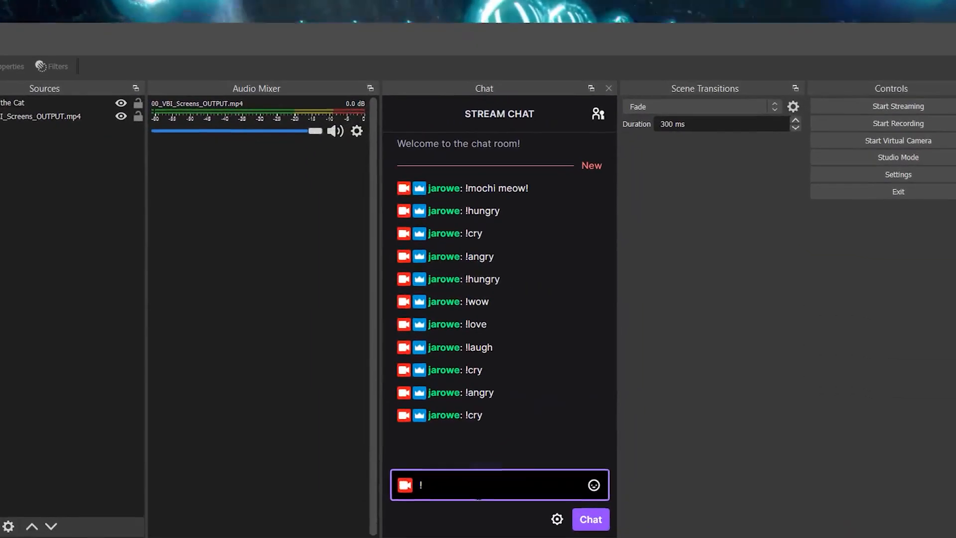
{"action": "type", "text": "mochi"}
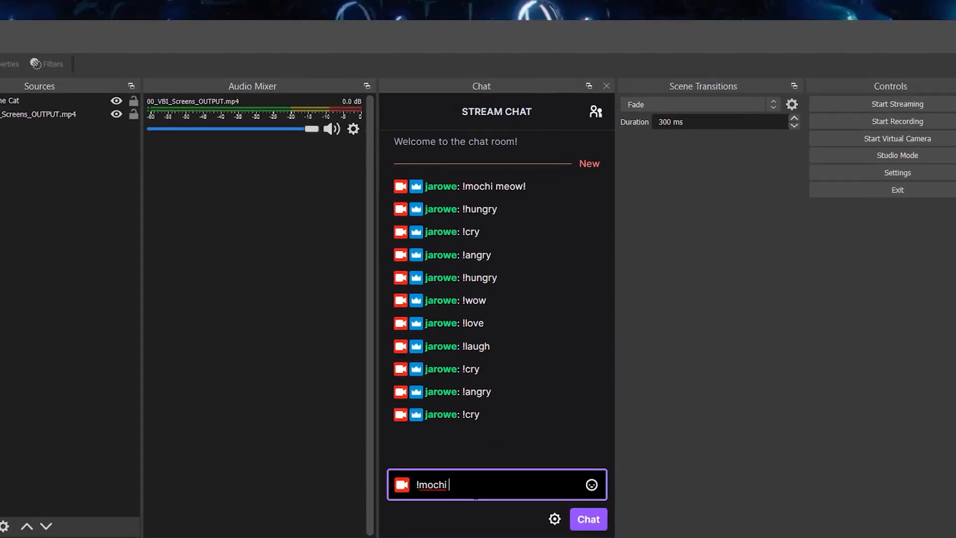
{"action": "type", "text": " hello world"}
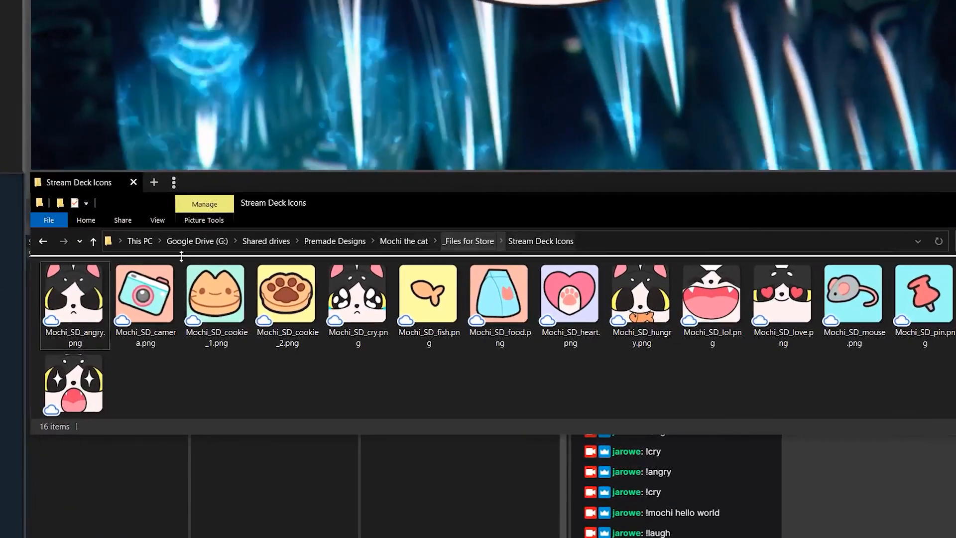
- Go back to the _Files for Store folder and examine the Mochi panel images in the Panels > Simple folder
{"action": "left_click", "coordinate": [468, 240]}
{"action": "double_click", "coordinate": [153, 299]}
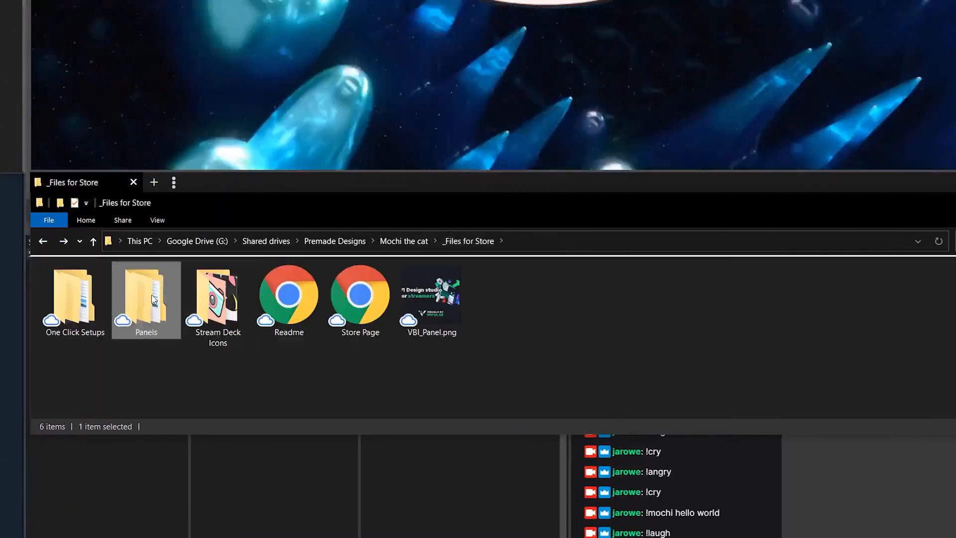
{"action": "double_click", "coordinate": [112, 299]}
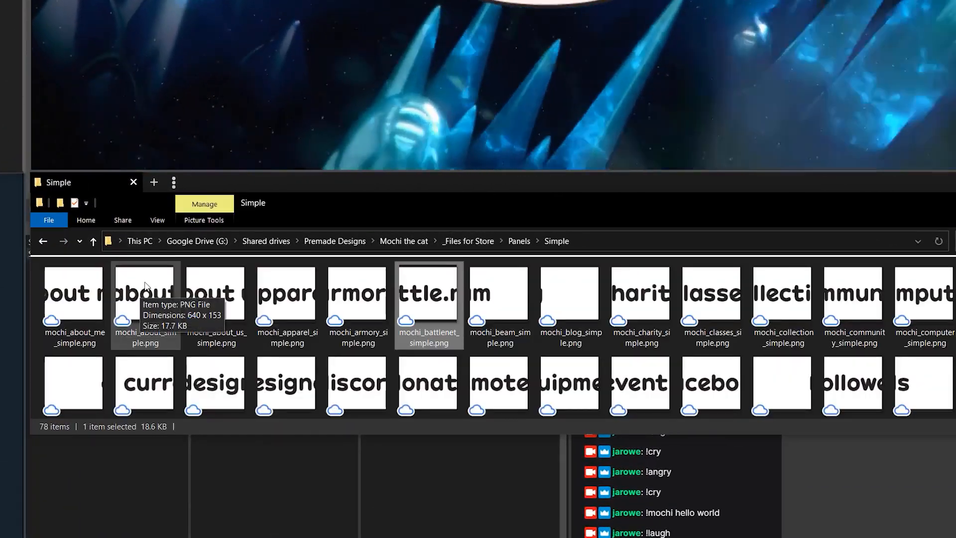
{"action": "left_click", "coordinate": [313, 290]}
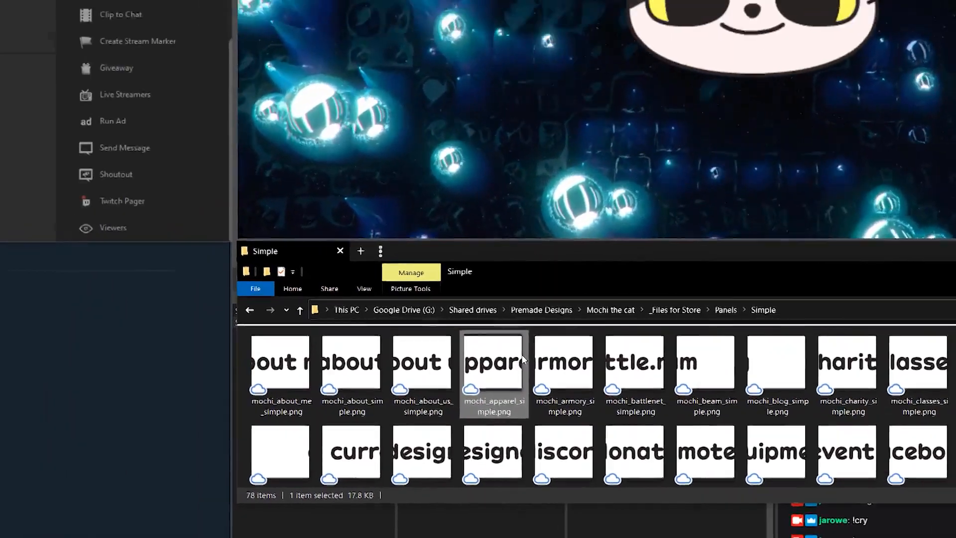
- Preview the remaining Simple panel images, and open the Detailed folder to examine its illustrated Mochi panels
{"action": "key", "text": "space"}
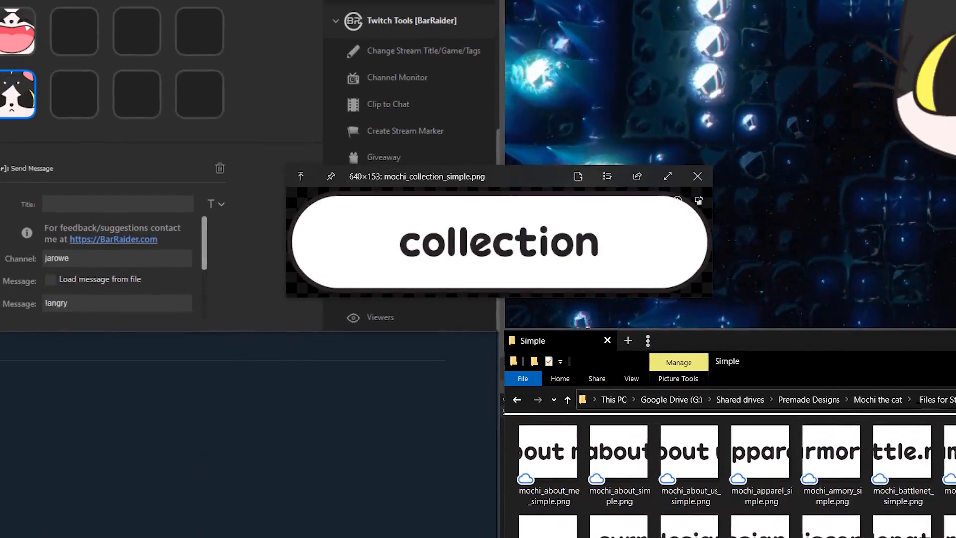
{"action": "key", "text": "space"}
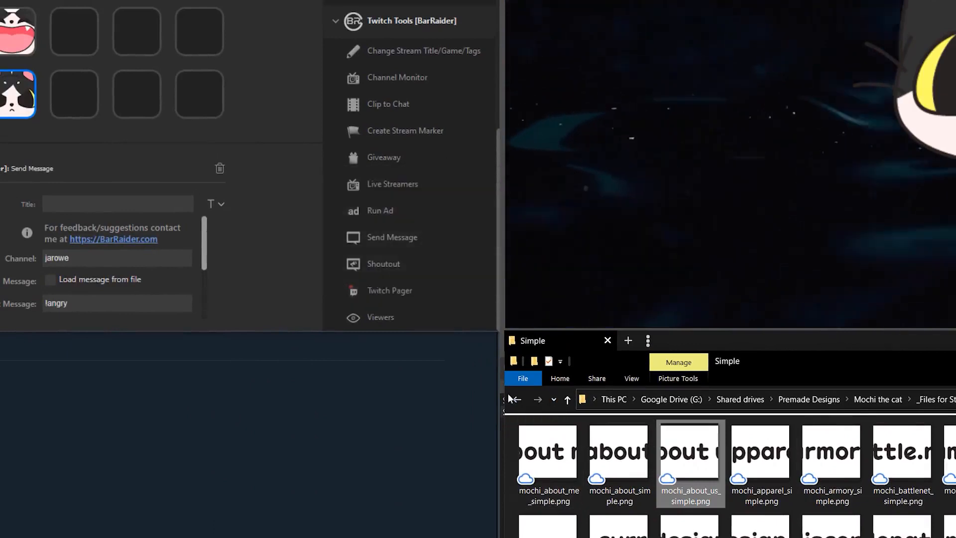
{"action": "left_click", "coordinate": [567, 399]}
{"action": "double_click", "coordinate": [600, 445]}
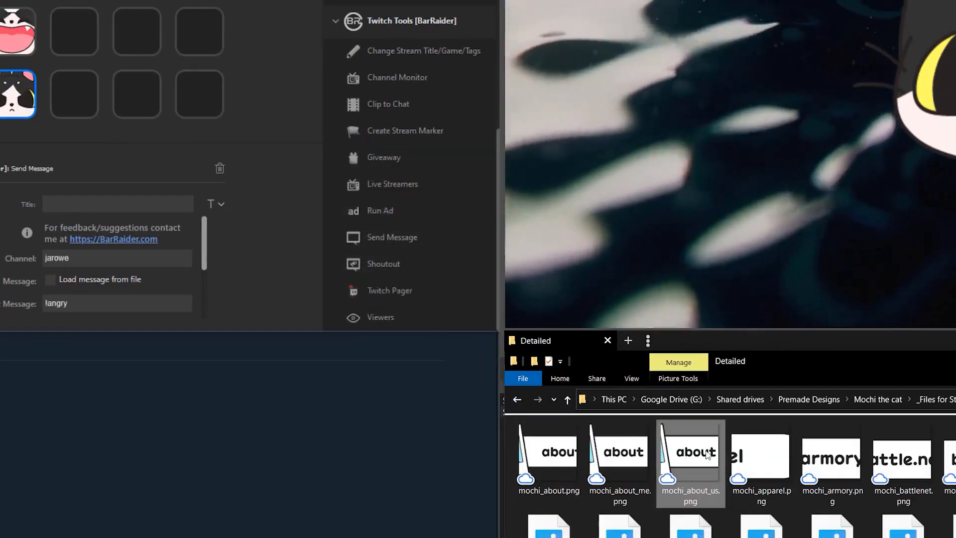
{"action": "key", "text": "space"}
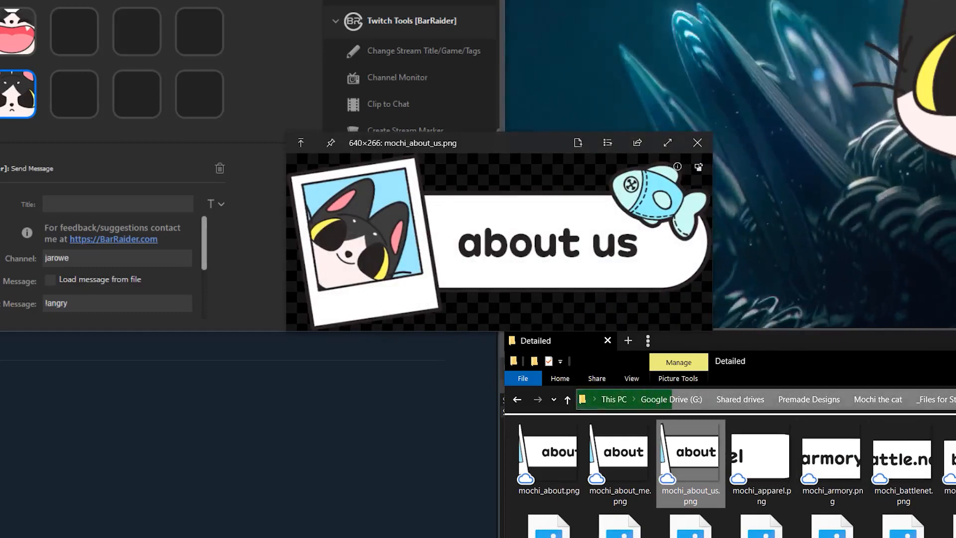
{"action": "key", "text": "Down"}
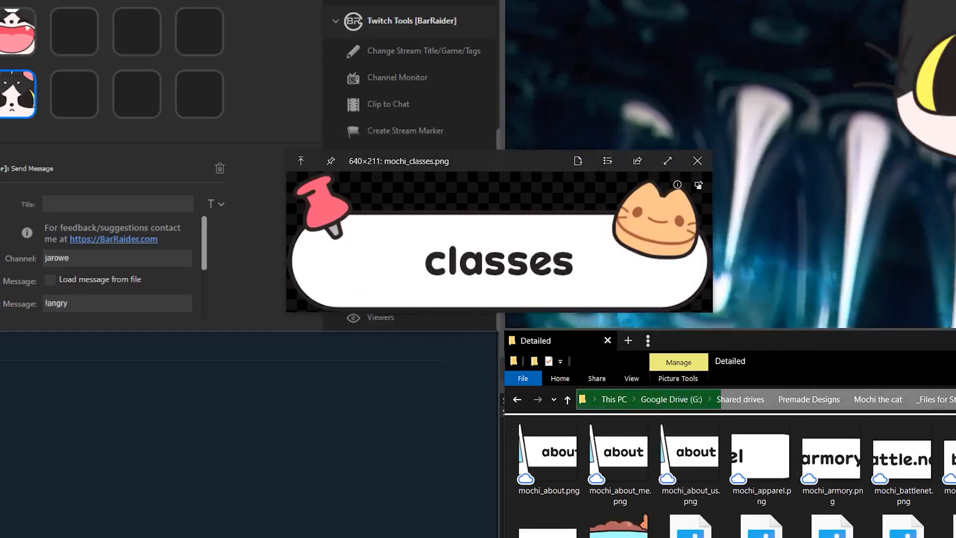
{"action": "key", "text": "Right"}
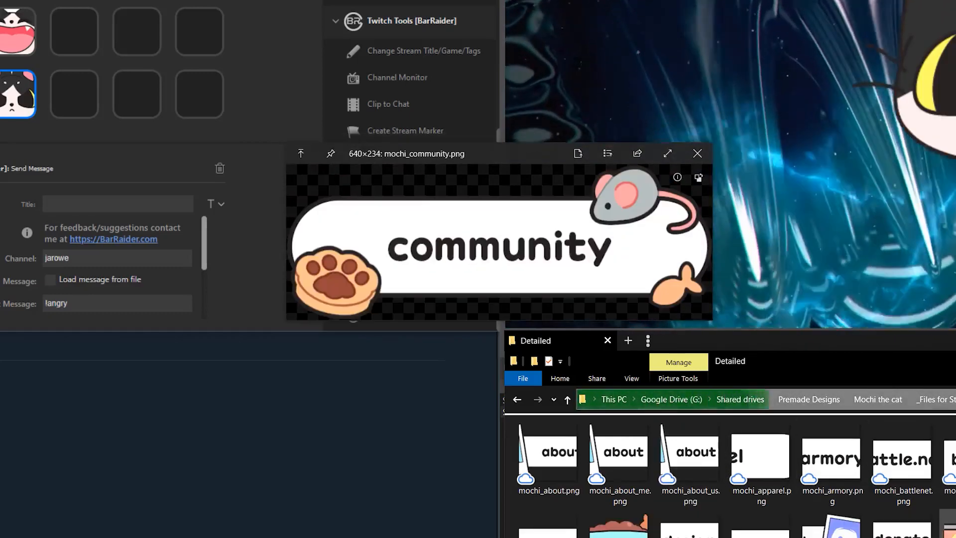
{"action": "key", "text": "Down"}
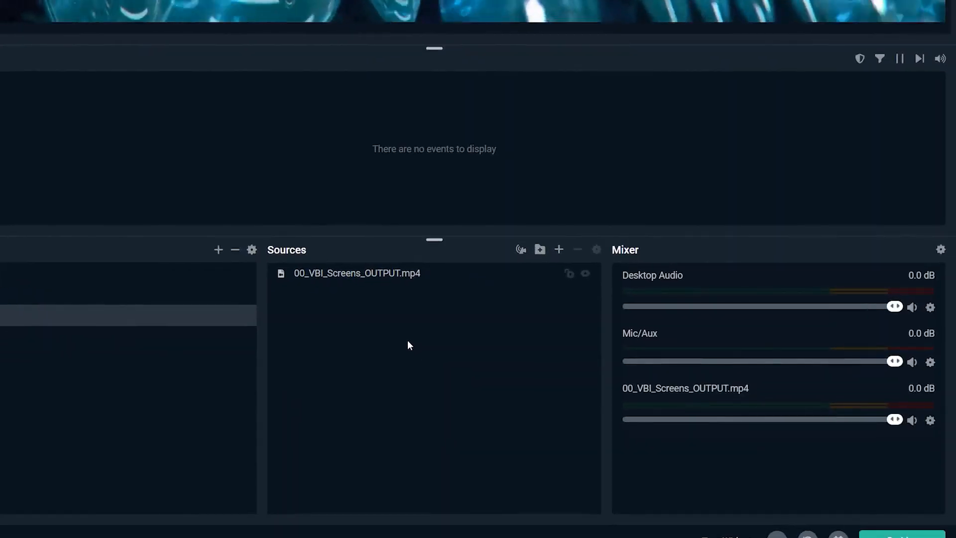
- Switch to Streamlabs OBS and add a new Browser Source named "Mochi the Cat" to the Mochi scene
{"action": "left_click", "coordinate": [558, 250]}
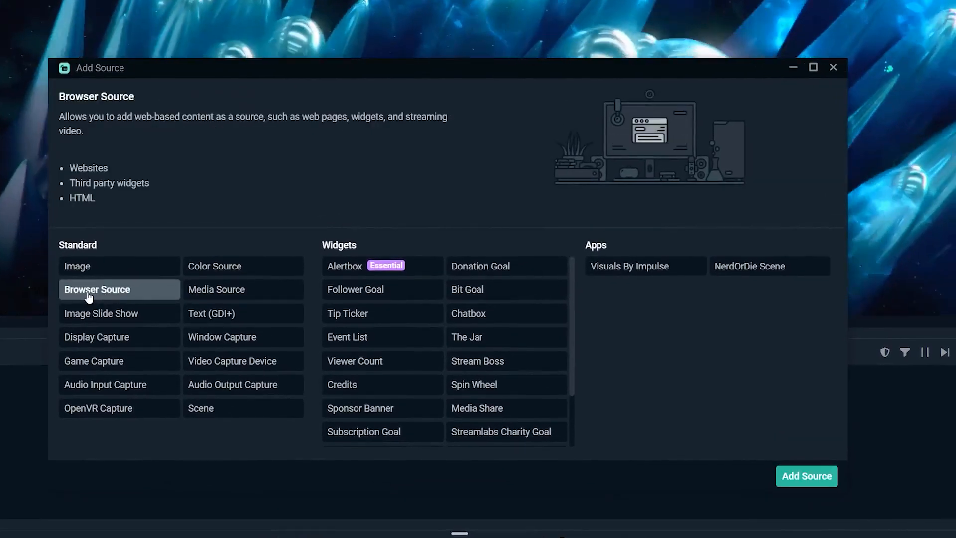
{"action": "left_click", "coordinate": [808, 479]}
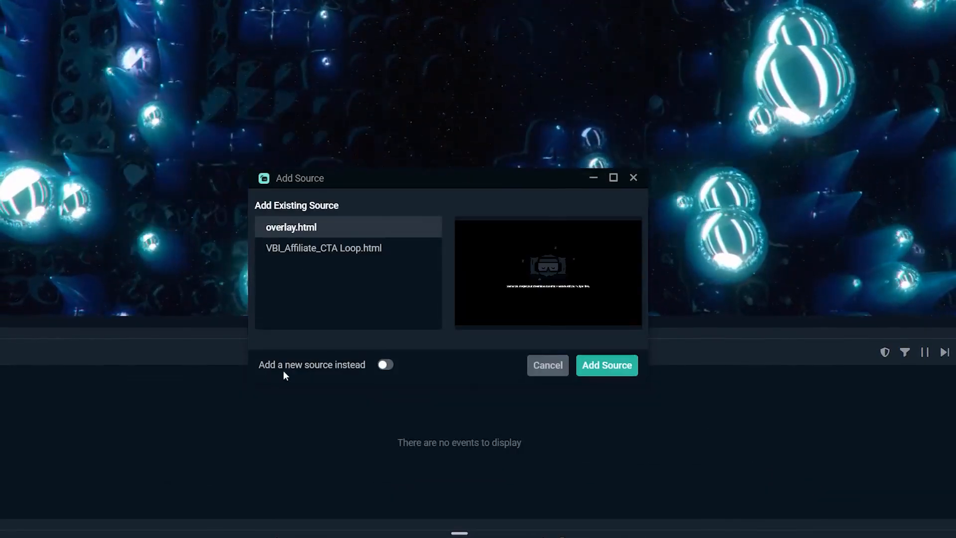
{"action": "left_click", "coordinate": [383, 365]}
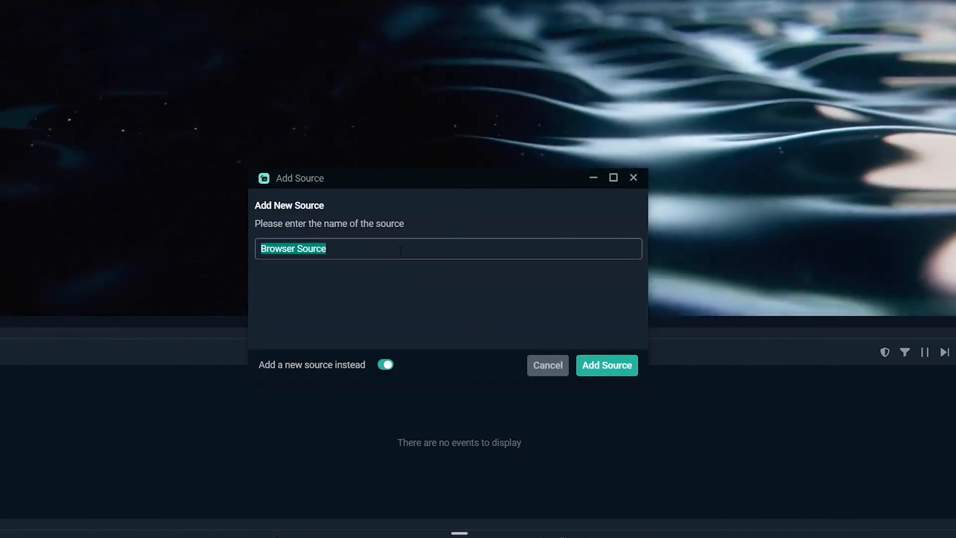
{"action": "type", "text": "Mochi the "}
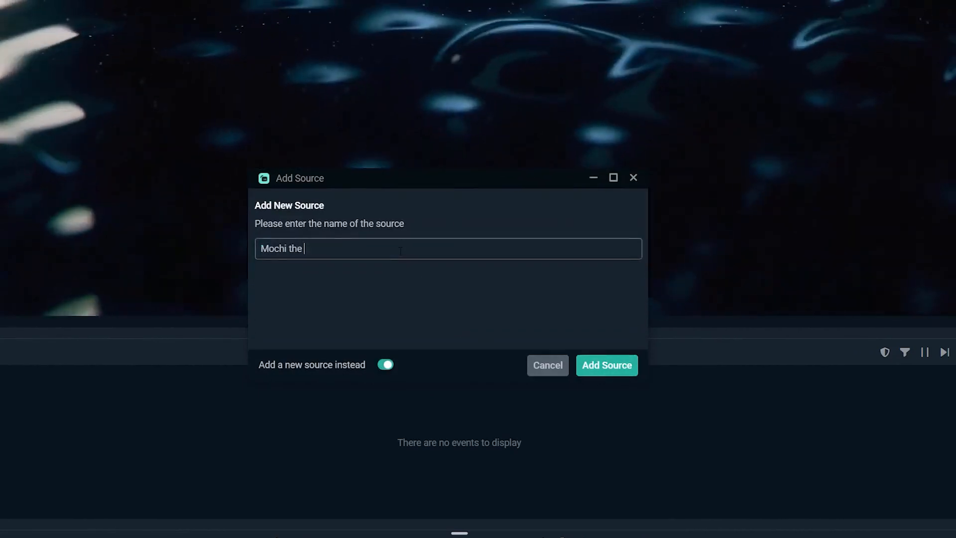
{"action": "type", "text": "Cat"}
{"action": "left_click", "coordinate": [635, 368]}
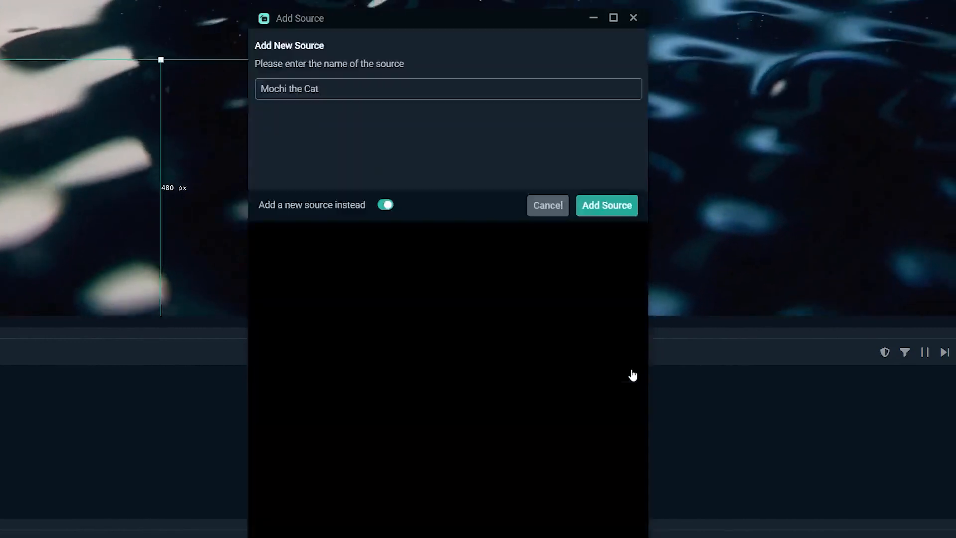
- Paste the private Streamlabs event list widget URL into the browser source and set its size to 1920 by 1080
{"action": "triple_click", "coordinate": [456, 203]}
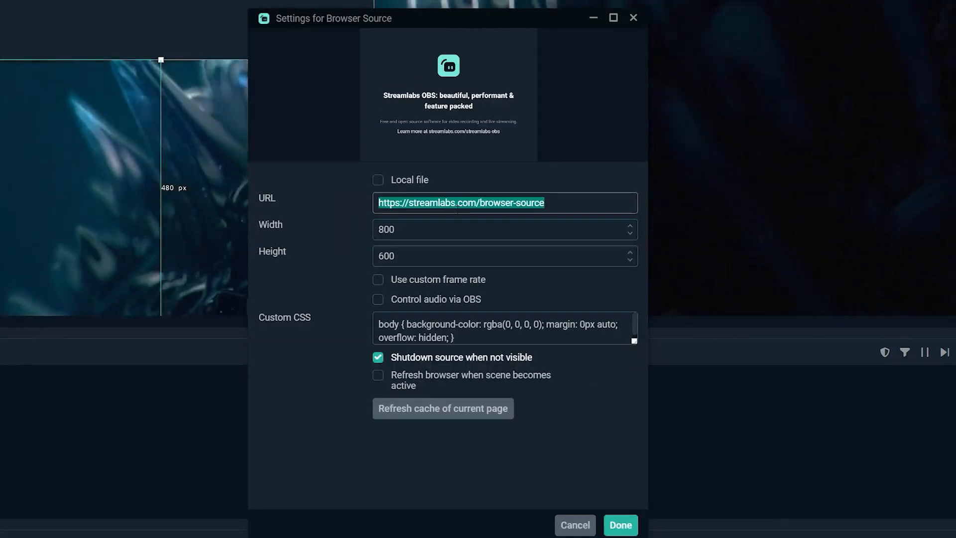
{"action": "double_click", "coordinate": [412, 229]}
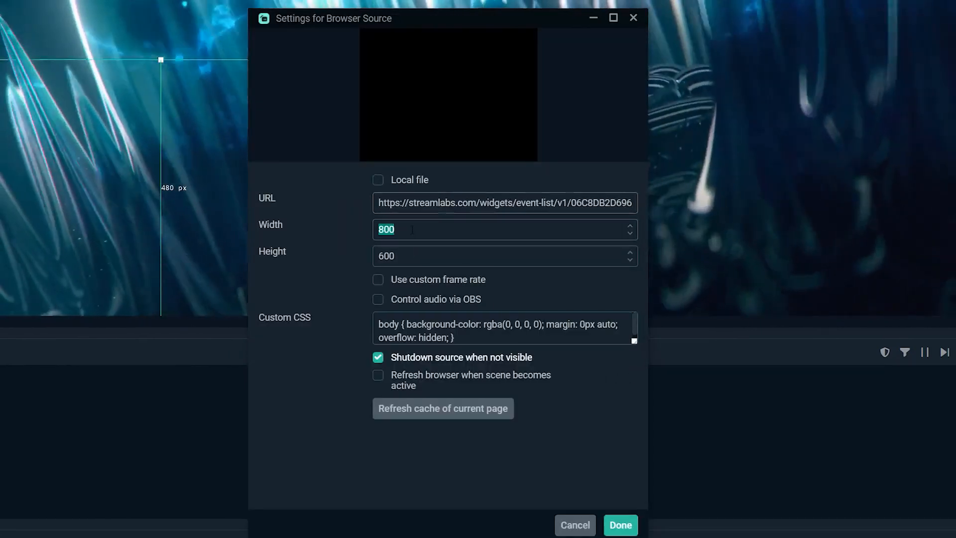
{"action": "type", "text": "1920"}
{"action": "double_click", "coordinate": [438, 256]}
{"action": "type", "text": "1080"}
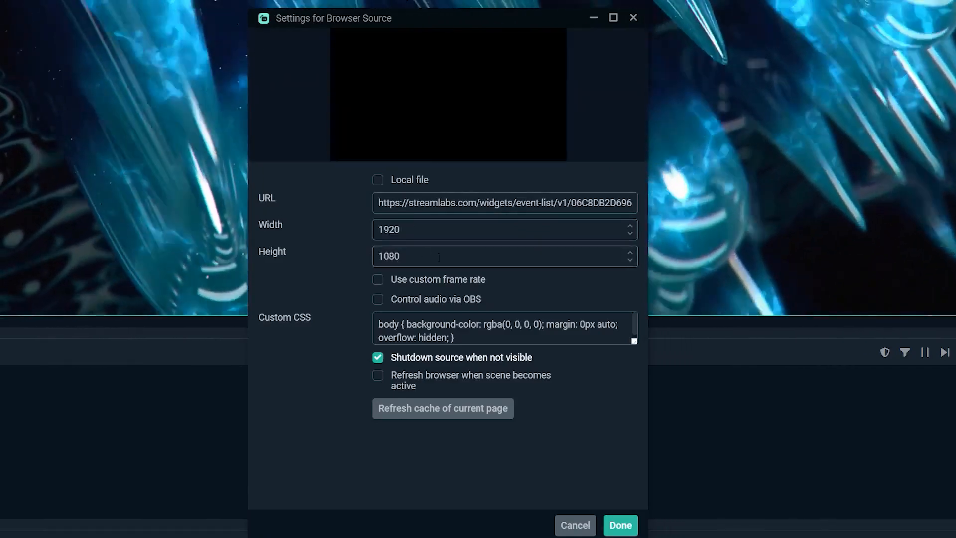
{"action": "left_click", "coordinate": [620, 524]}
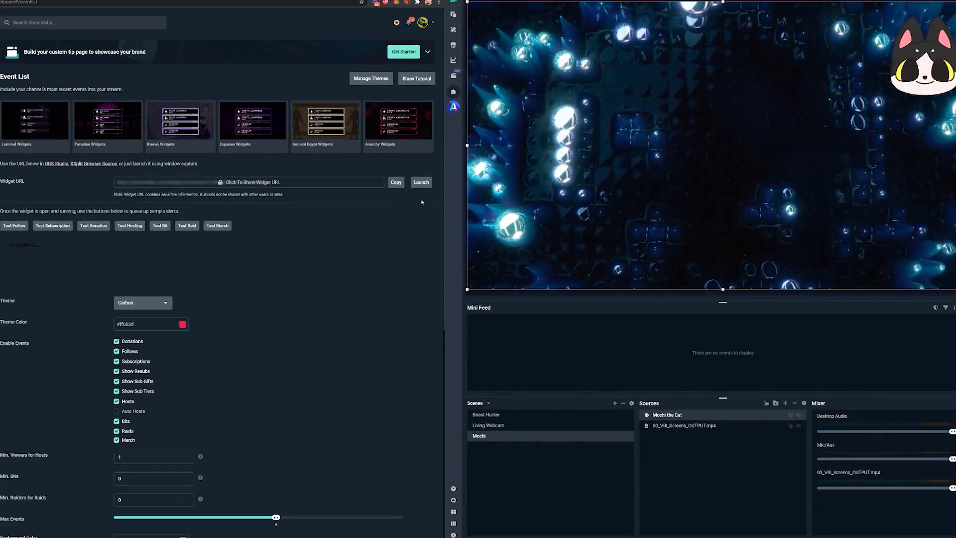
- In the web Event List widget's custom fields, enter the Twitch channel name, set the speech bubble position to Left, and save the settings
{"action": "scroll", "coordinate": [65, 353], "scroll_direction": "down", "scroll_amount": 3}
{"action": "scroll", "coordinate": [65, 353], "scroll_direction": "down", "scroll_amount": 5}
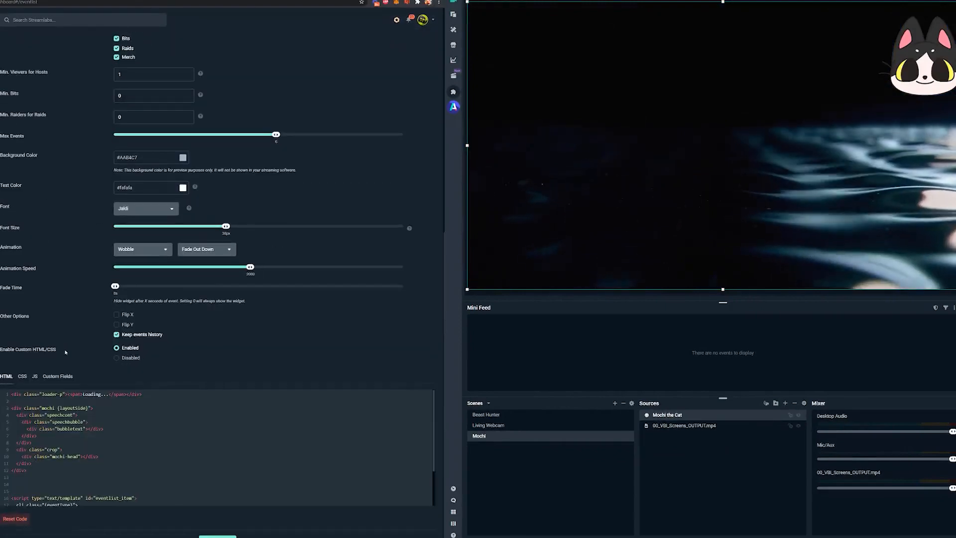
{"action": "left_click", "coordinate": [58, 378]}
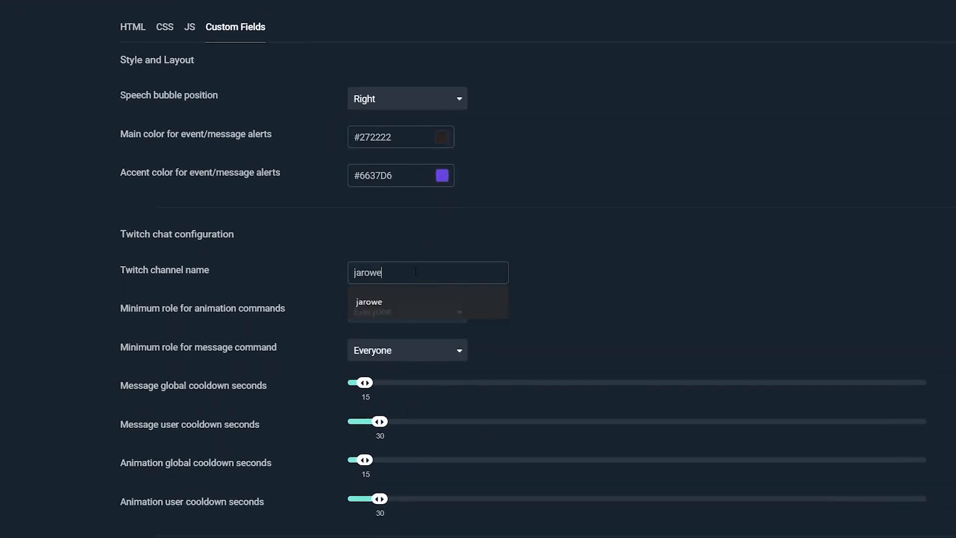
{"action": "left_click", "coordinate": [408, 104]}
{"action": "left_click", "coordinate": [366, 149]}
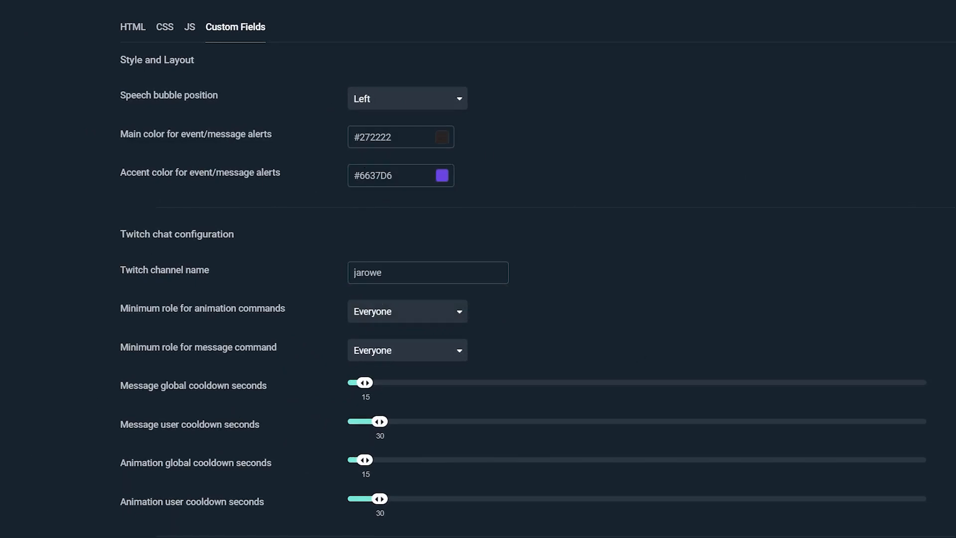
{"action": "scroll", "coordinate": [337, 446], "scroll_direction": "down", "scroll_amount": 9}
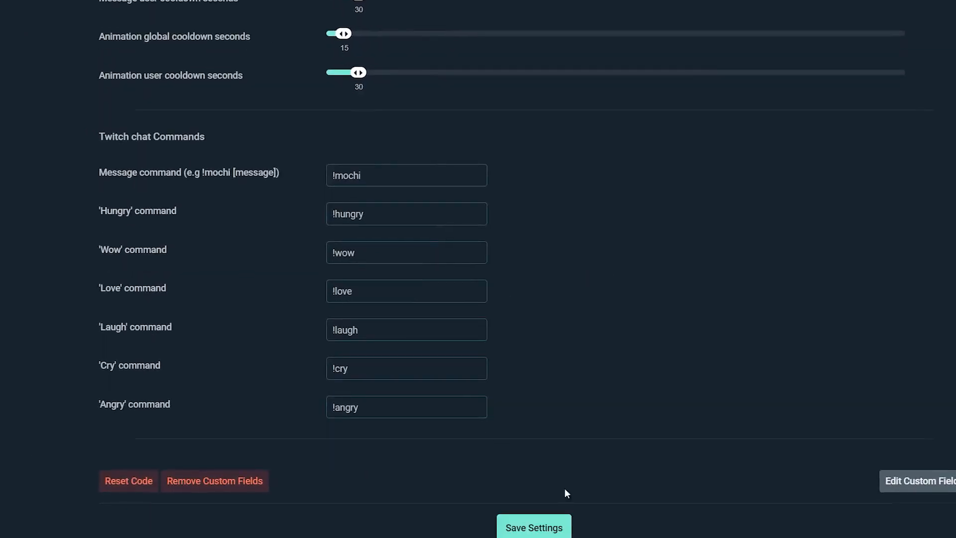
{"action": "left_click", "coordinate": [546, 528]}
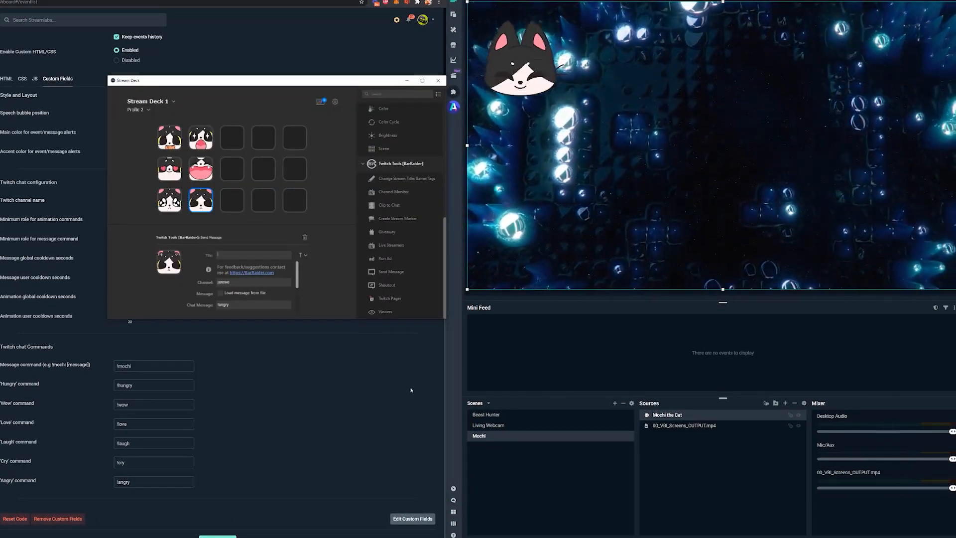
- Switch to Streamlabs OBS, select the 00_VBI_Screens_OUTPUT.mp4 source, and expand the live dock with the stream chat
{"action": "left_click", "coordinate": [683, 425]}
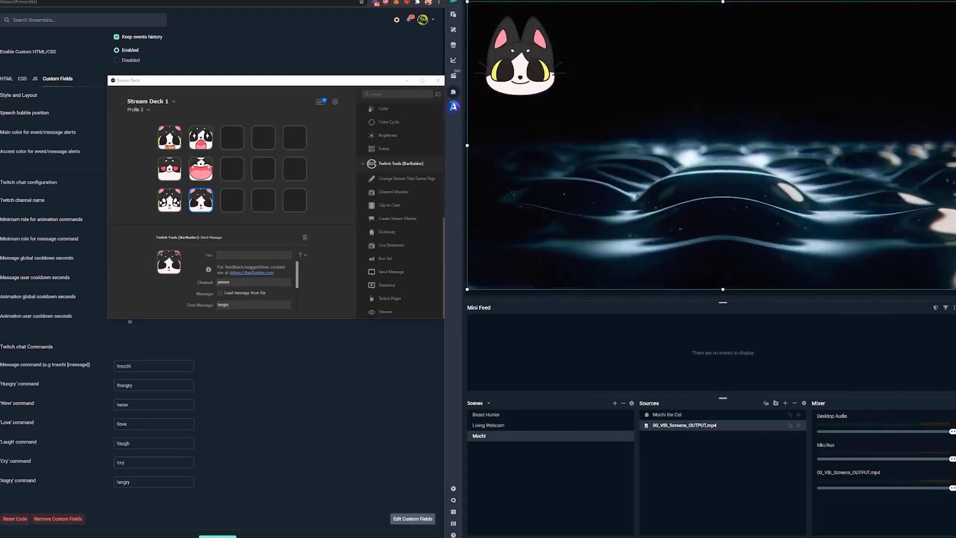
{"action": "left_click", "coordinate": [954, 279]}
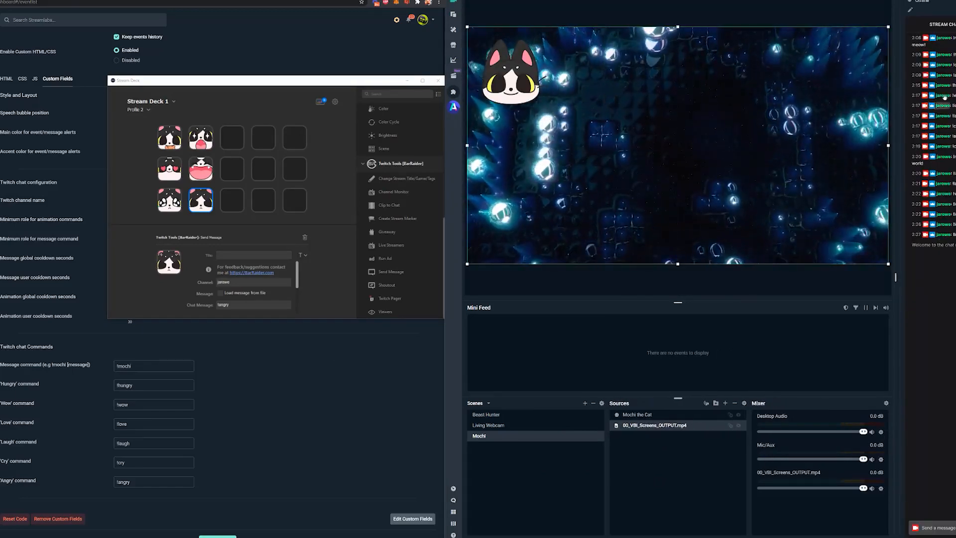
- Try showing the live dock (chat) on the left side in the Appearance settings
{"action": "left_click", "coordinate": [453, 537]}
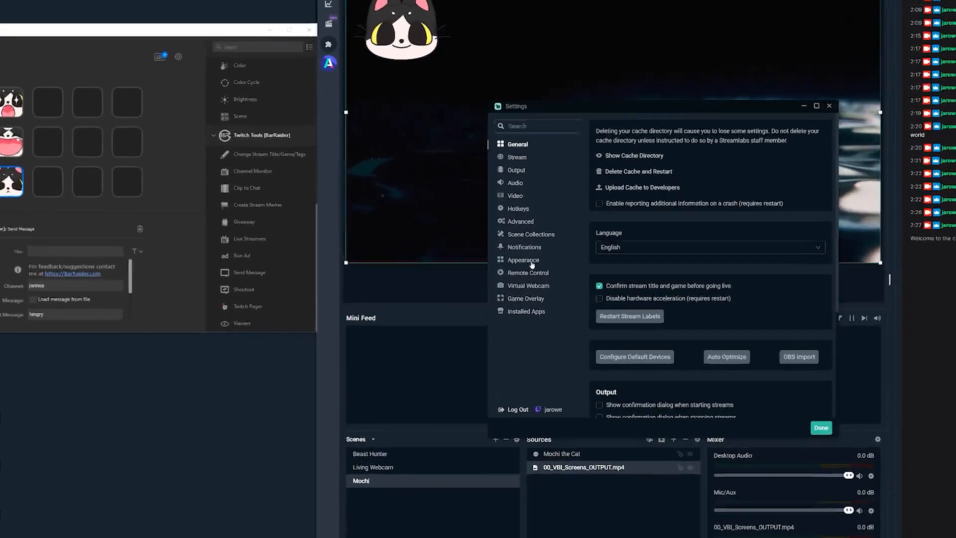
{"action": "left_click", "coordinate": [531, 263]}
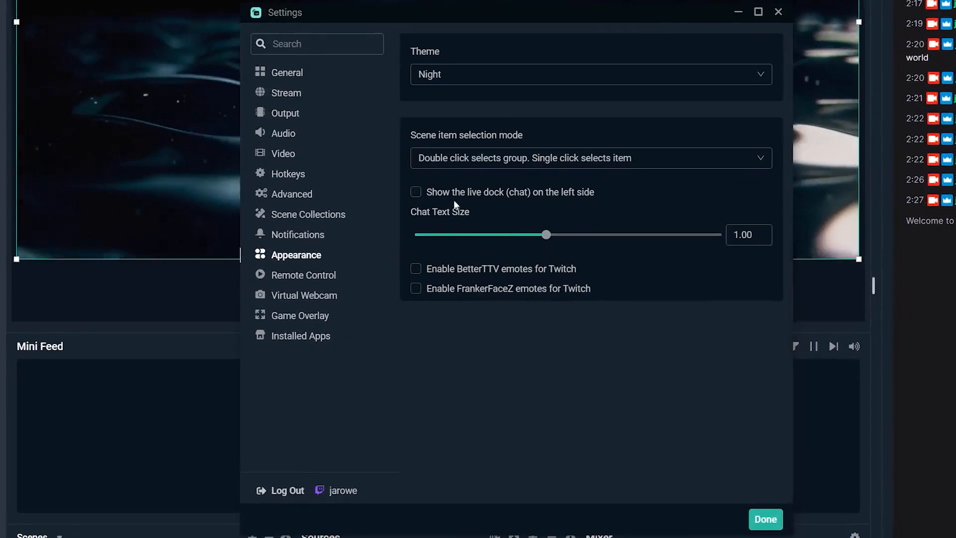
{"action": "left_click", "coordinate": [673, 220]}
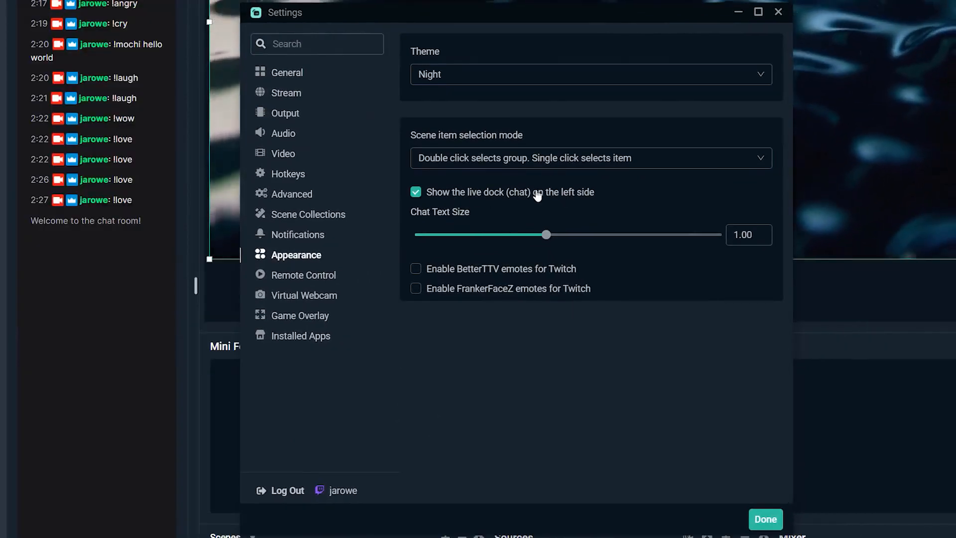
{"action": "left_click", "coordinate": [534, 192]}
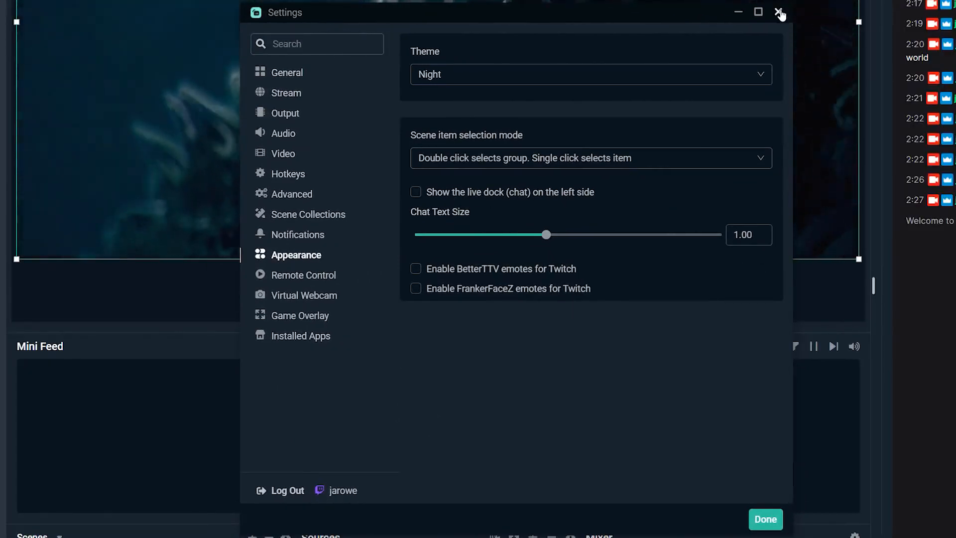
{"action": "left_click", "coordinate": [778, 12]}
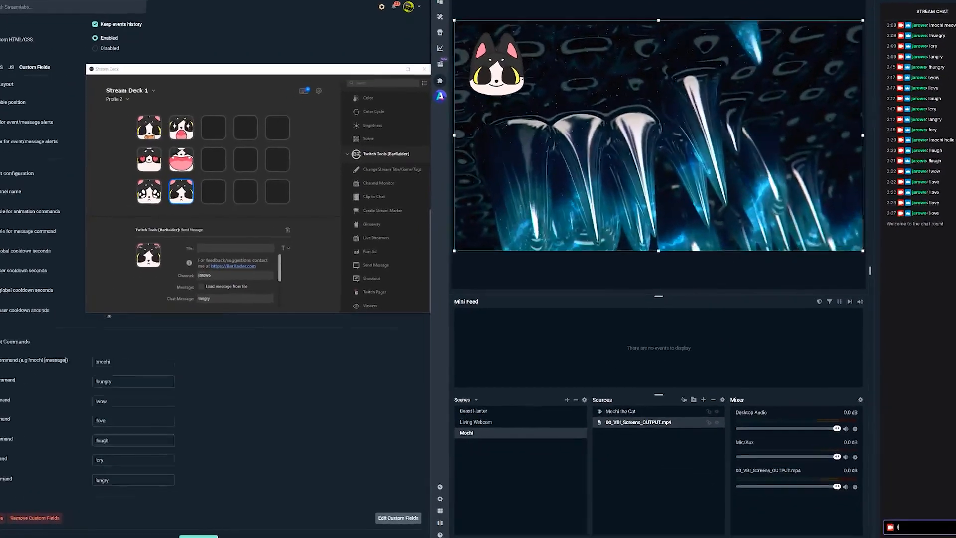
- Send "!mochi meow!" in the stream chat
{"action": "type", "text": "!mo"}
{"action": "type", "text": "c"}
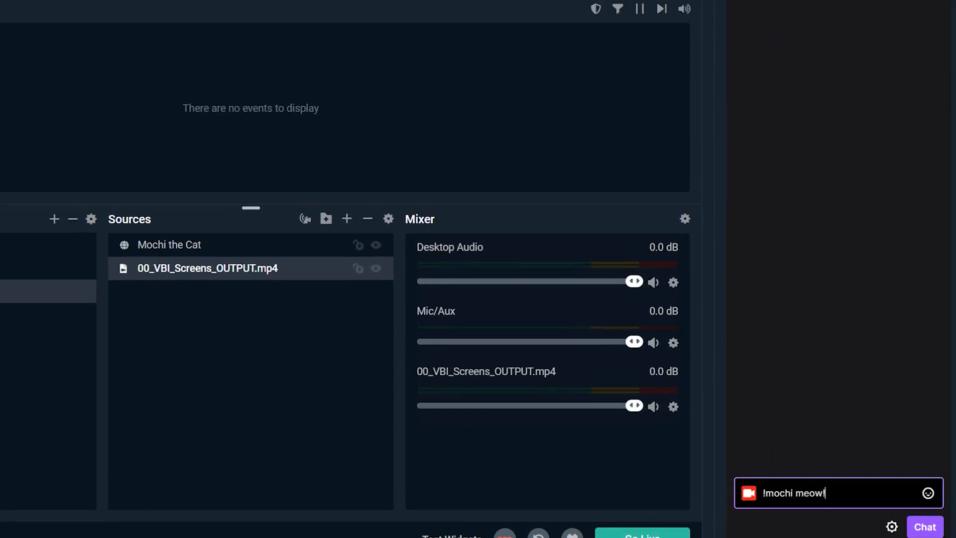
{"action": "type", "text": "hi meow!"}
{"action": "left_click", "coordinate": [934, 530]}
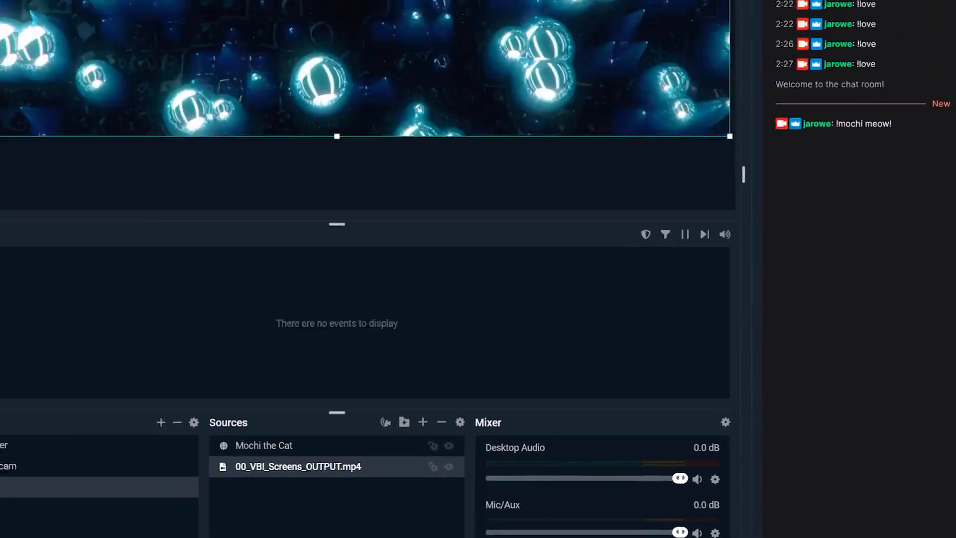